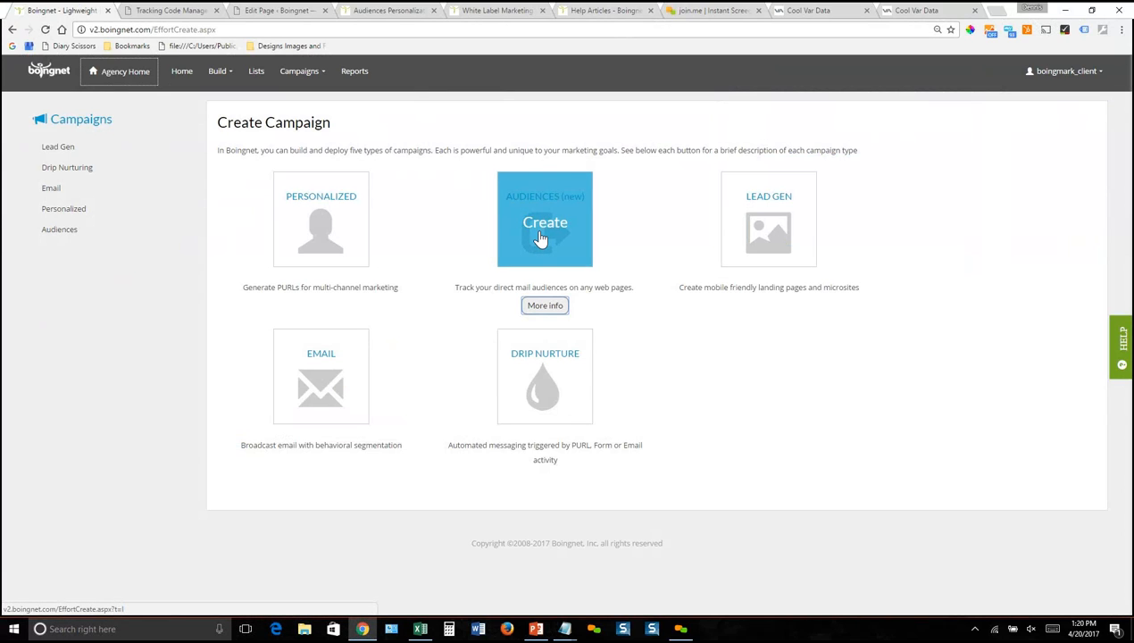
Step: Start creating an Audiences campaign and name it April Webinar Campaign
click(540, 237)
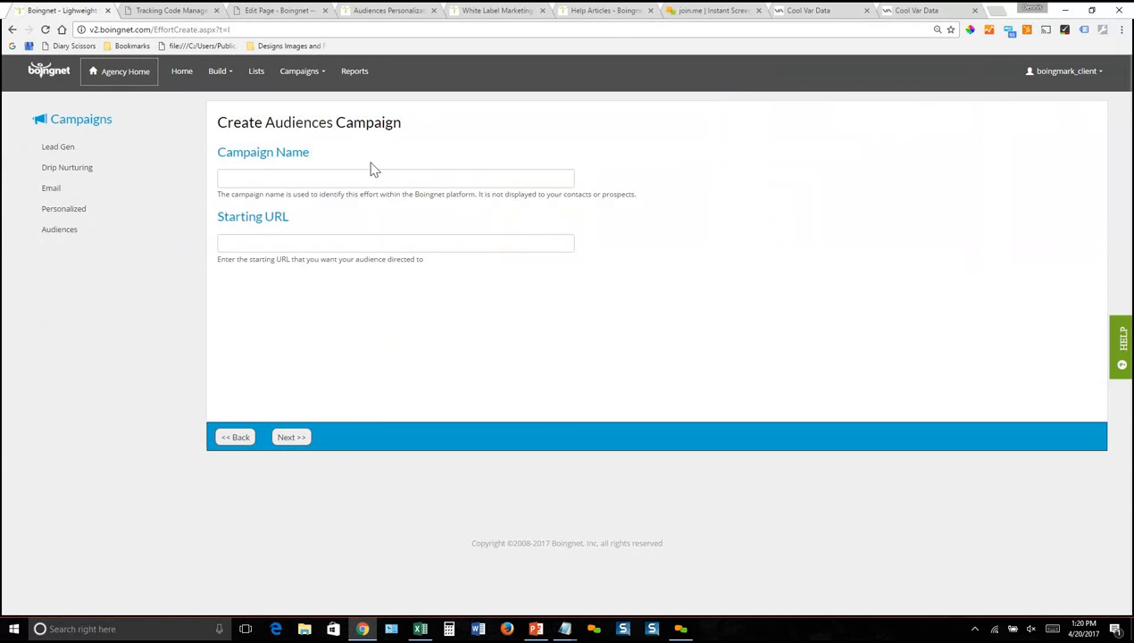
click(366, 178)
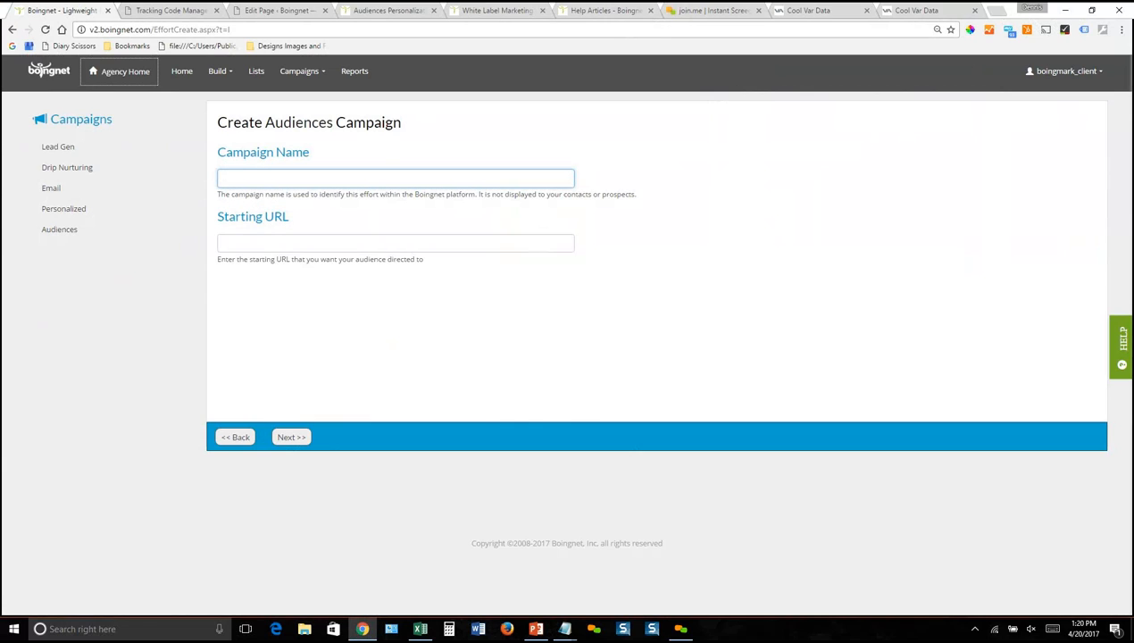
text(April)
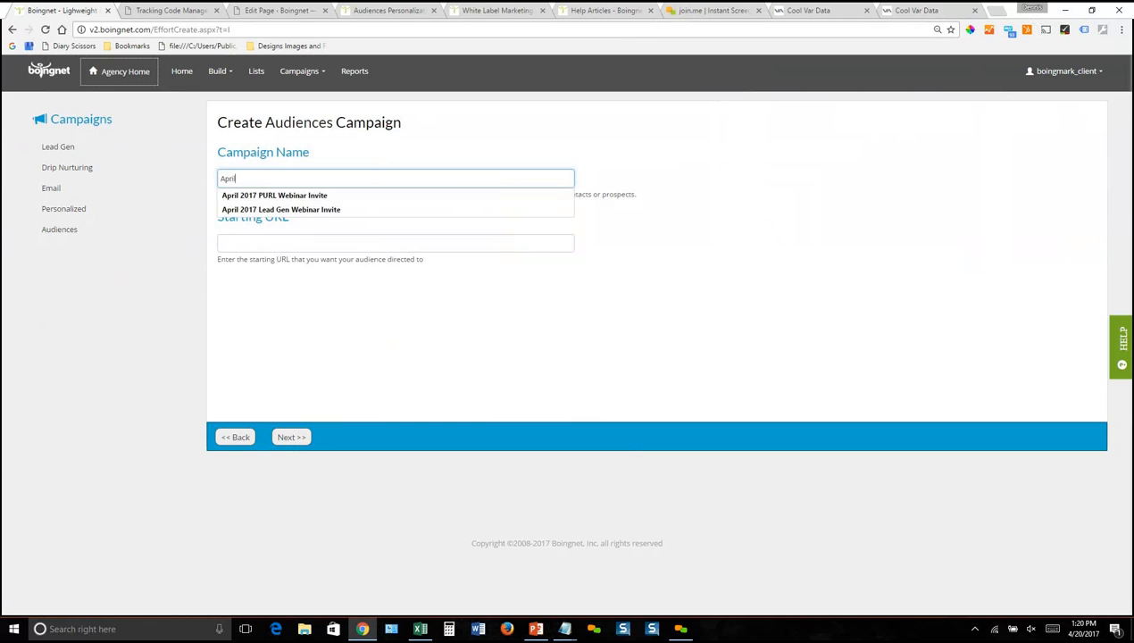
text( Webinar )
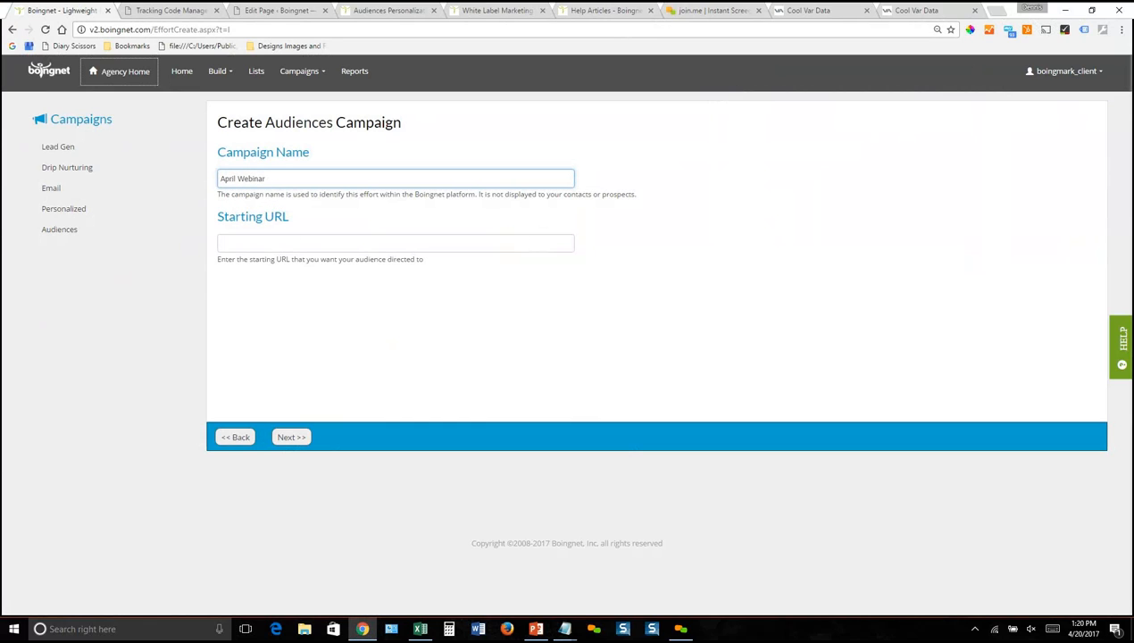
text(Campaign)
key(Tab)
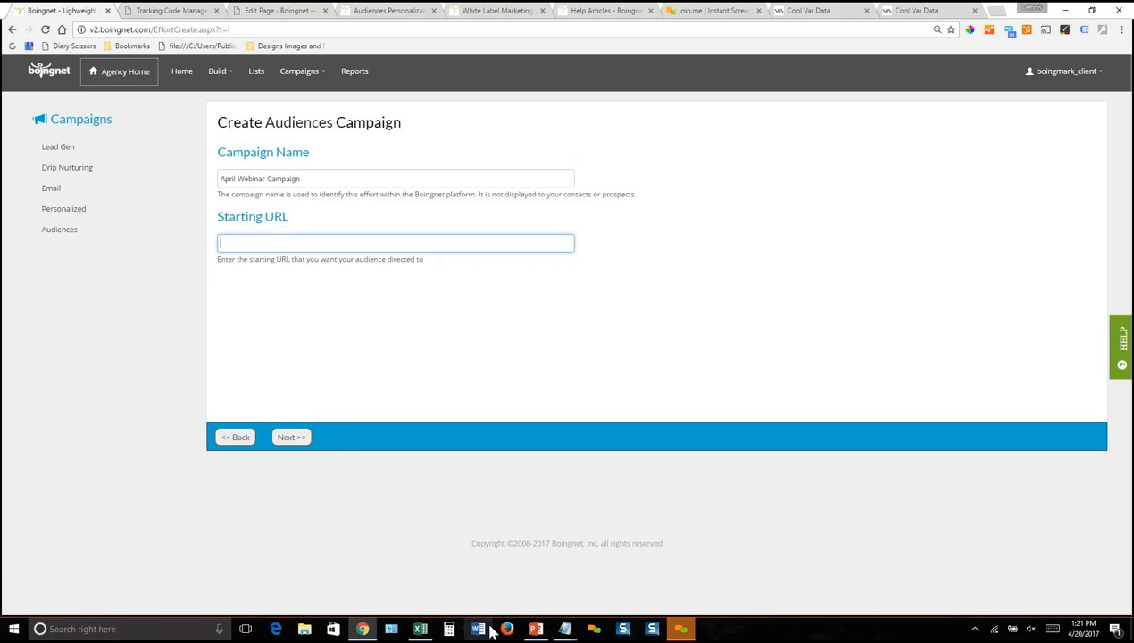
mouse_move(565, 631)
click(565, 629)
click(560, 589)
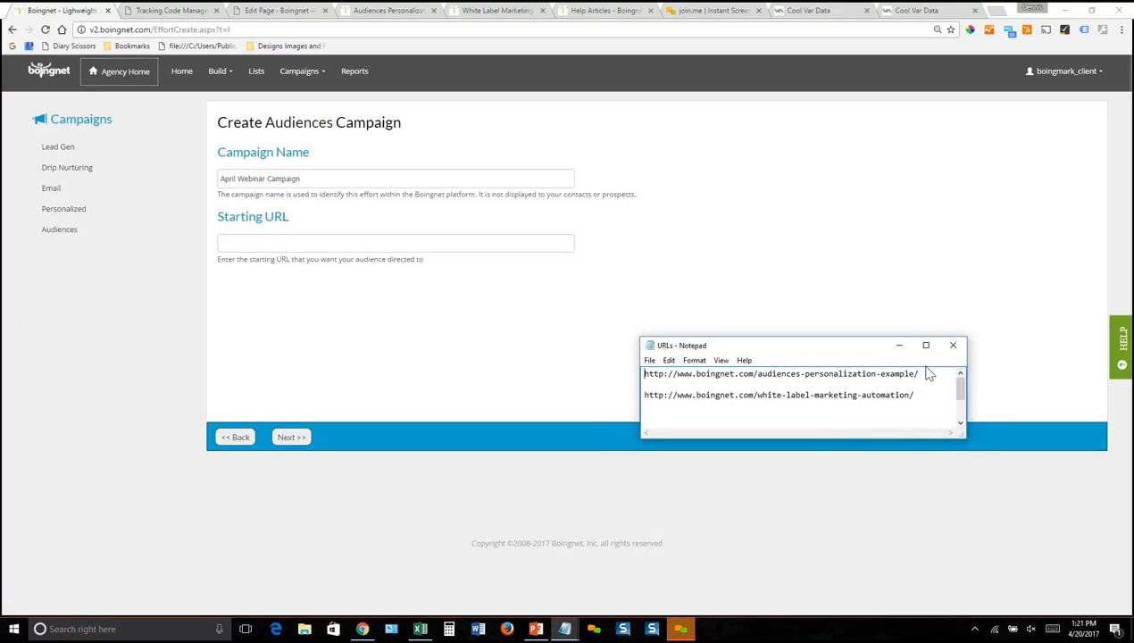
drag(919, 373, 641, 373)
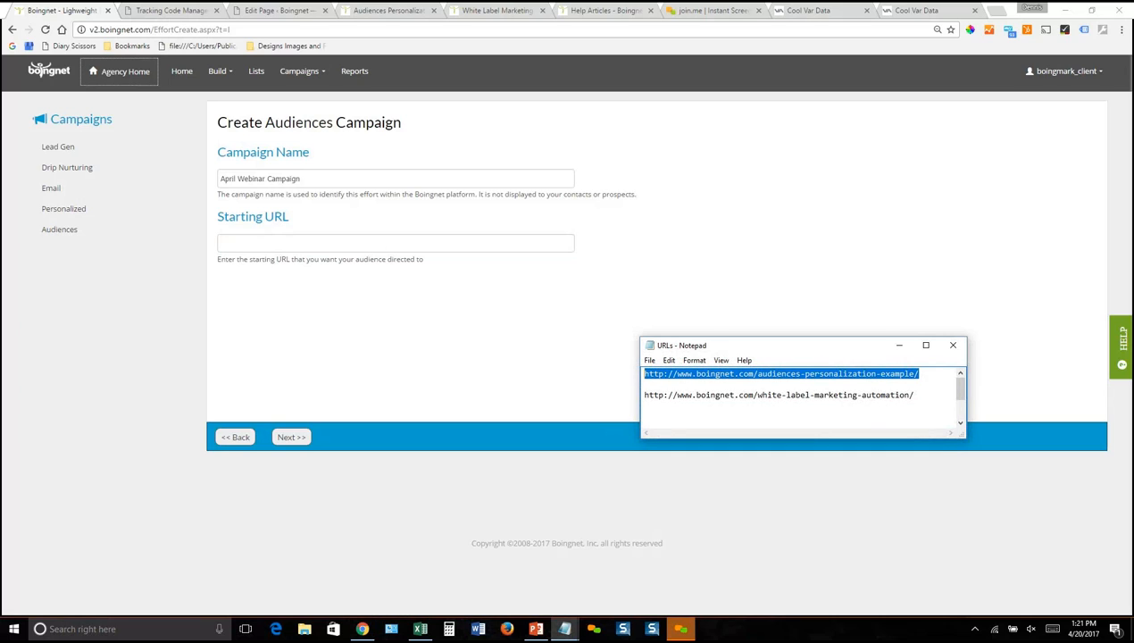
right_click(670, 375)
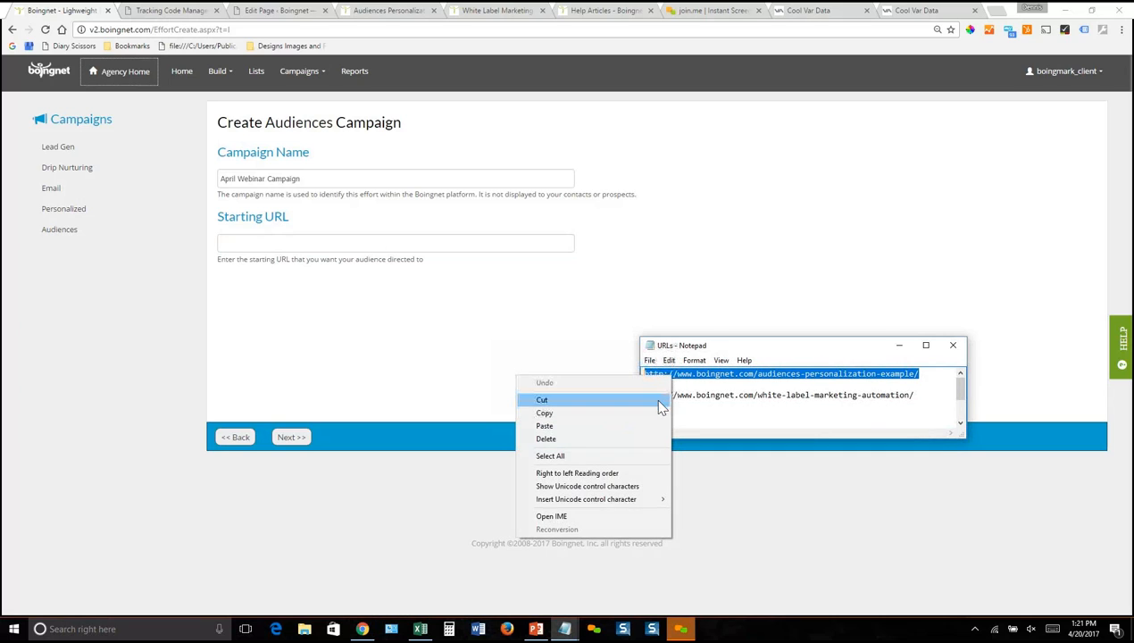
click(658, 414)
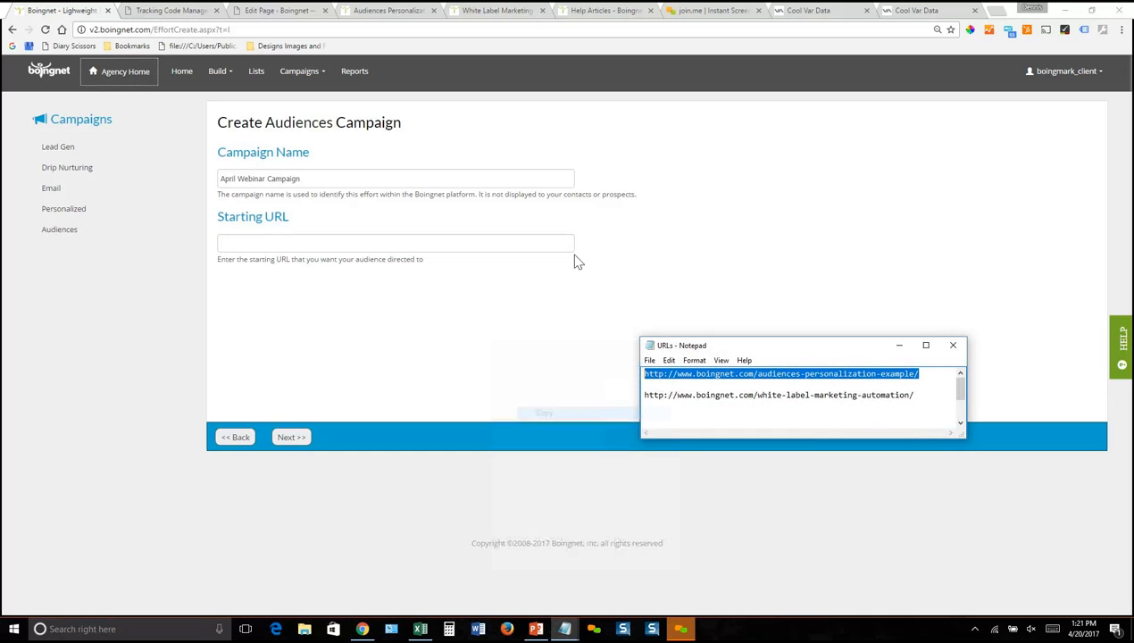
Step: Back in the Boingnet campaign form, paste the copied audiences-personalization-example address as the starting URL and continue to the goal settings
click(449, 143)
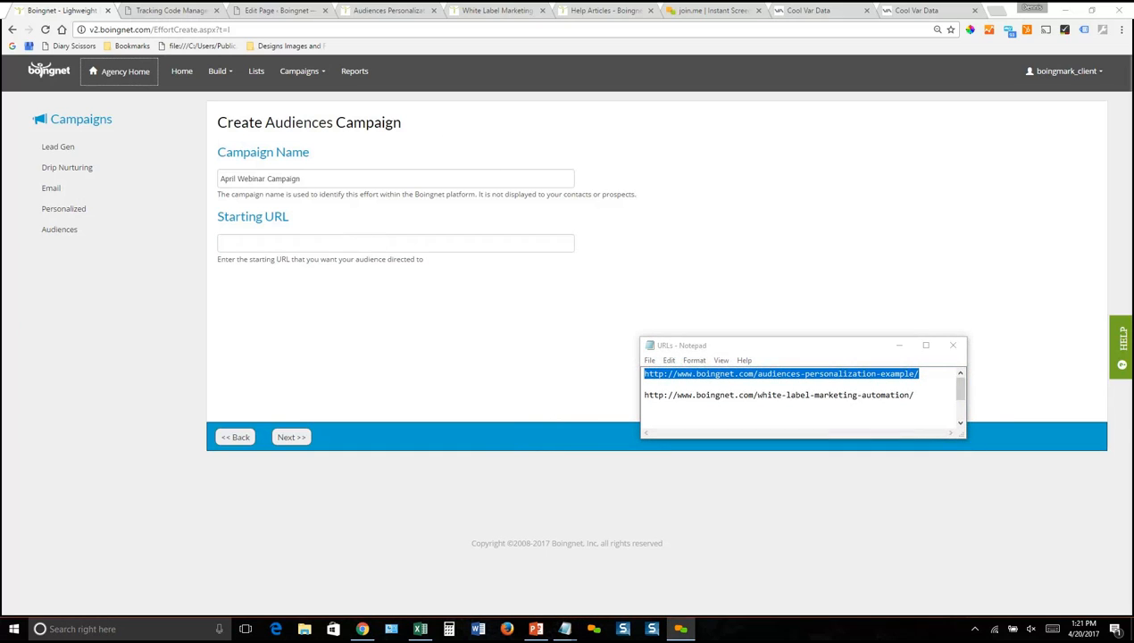
click(348, 241)
right_click(345, 243)
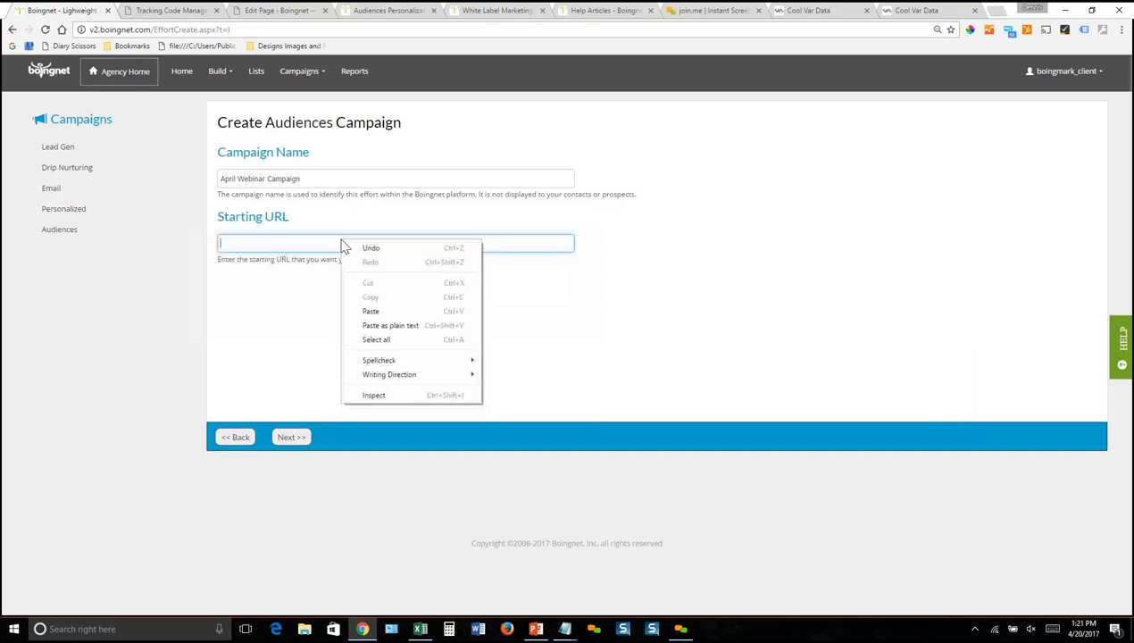
click(370, 312)
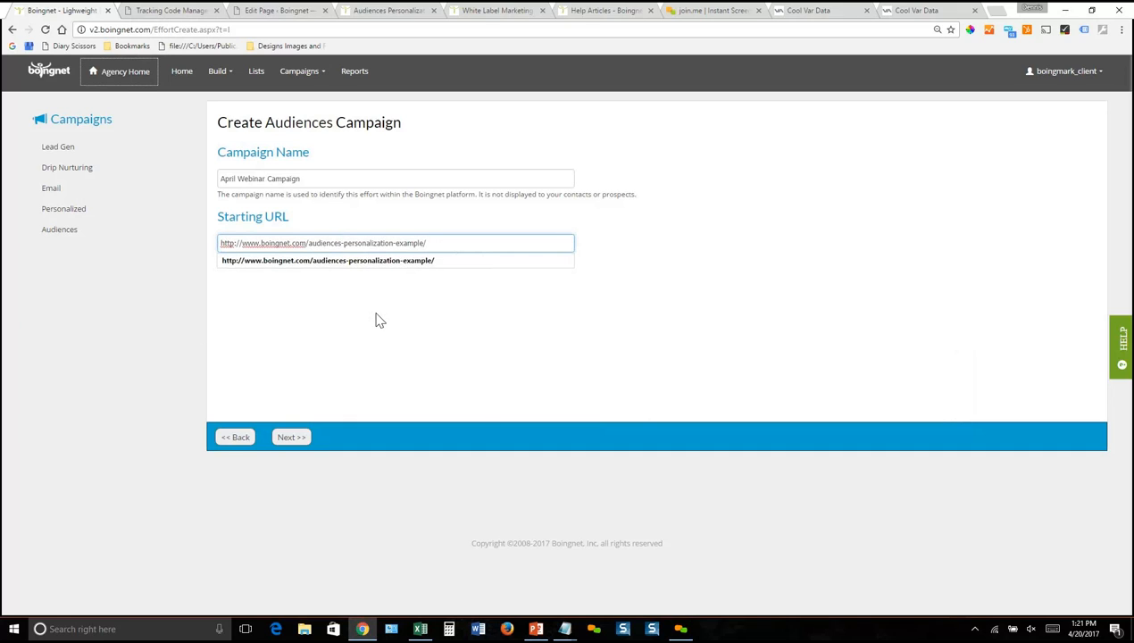
click(297, 437)
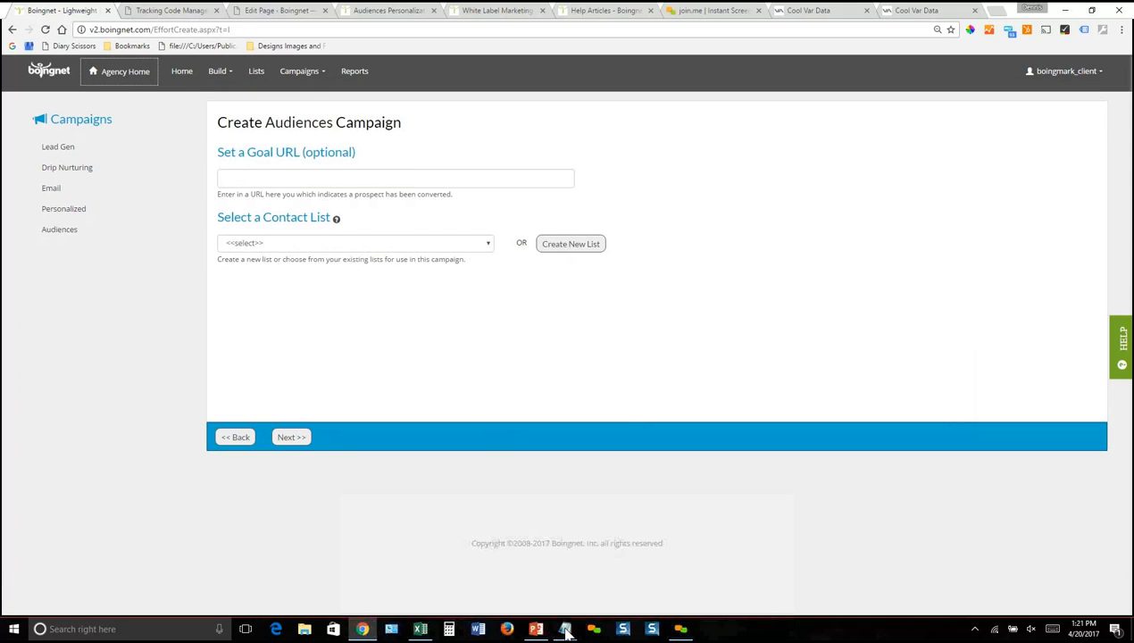
mouse_move(566, 632)
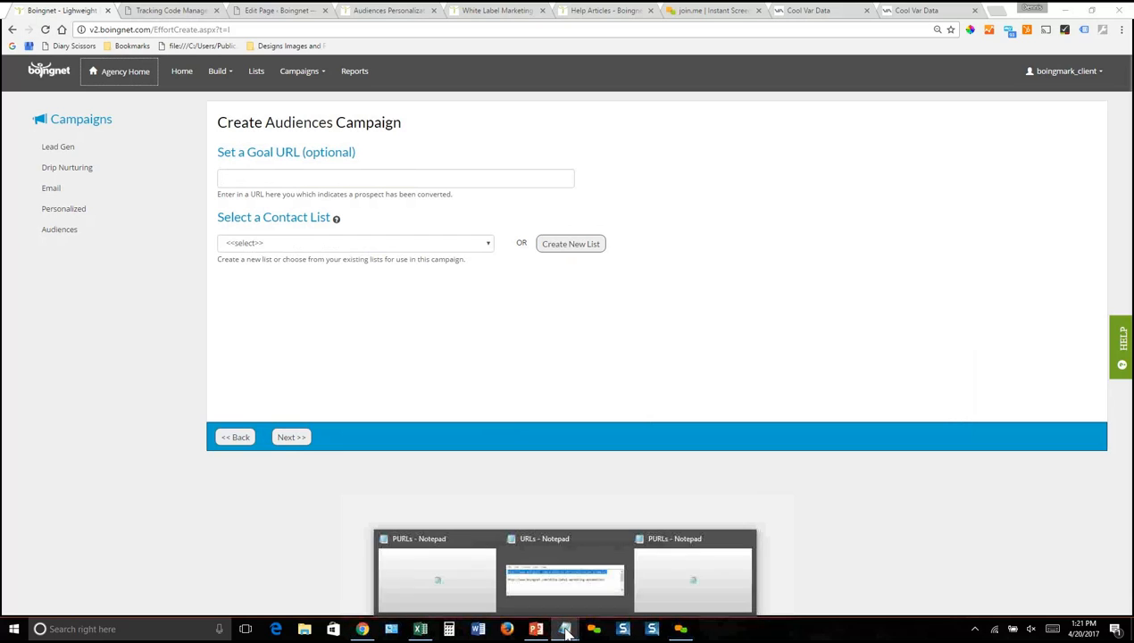
click(562, 579)
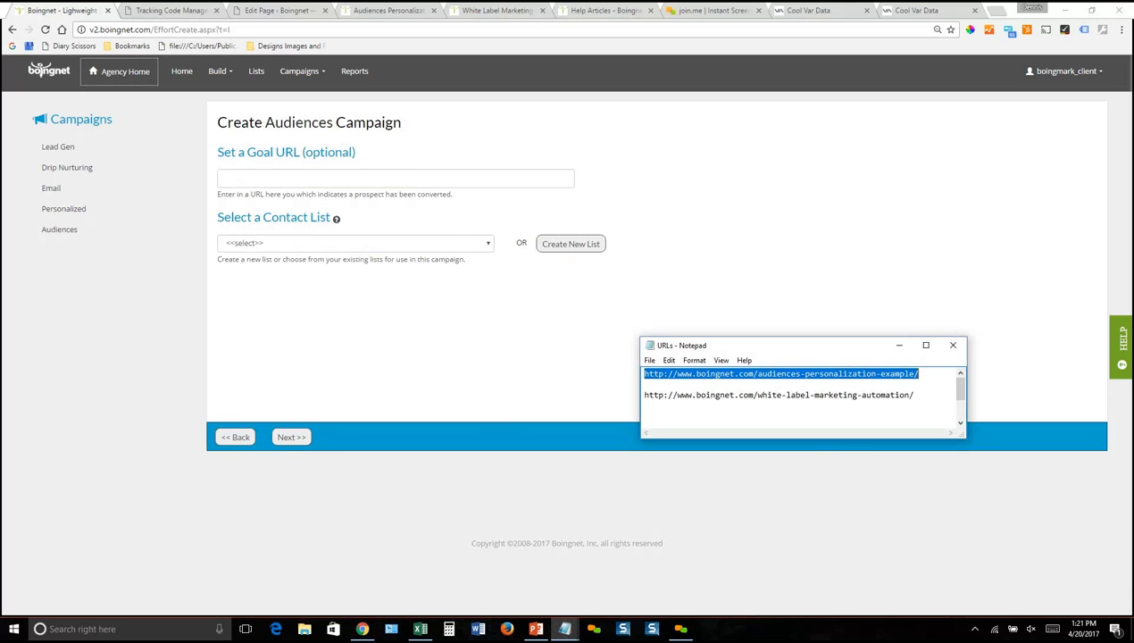
key(Down)
key(Down)
key(shift+Left)
key(shift+Left)
key(shift+Left)
key(shift+Left)
key(shift+Left)
key(shift+Left)
key(shift+Left)
key(shift+Left)
key(shift+Left)
key(shift+Left)
key(shift+Left)
key(shift+Left)
key(shift+Left)
key(shift+Left)
key(shift+Left)
key(shift+Left)
key(shift+Left)
key(shift+Left)
key(shift+Left)
key(shift+Left)
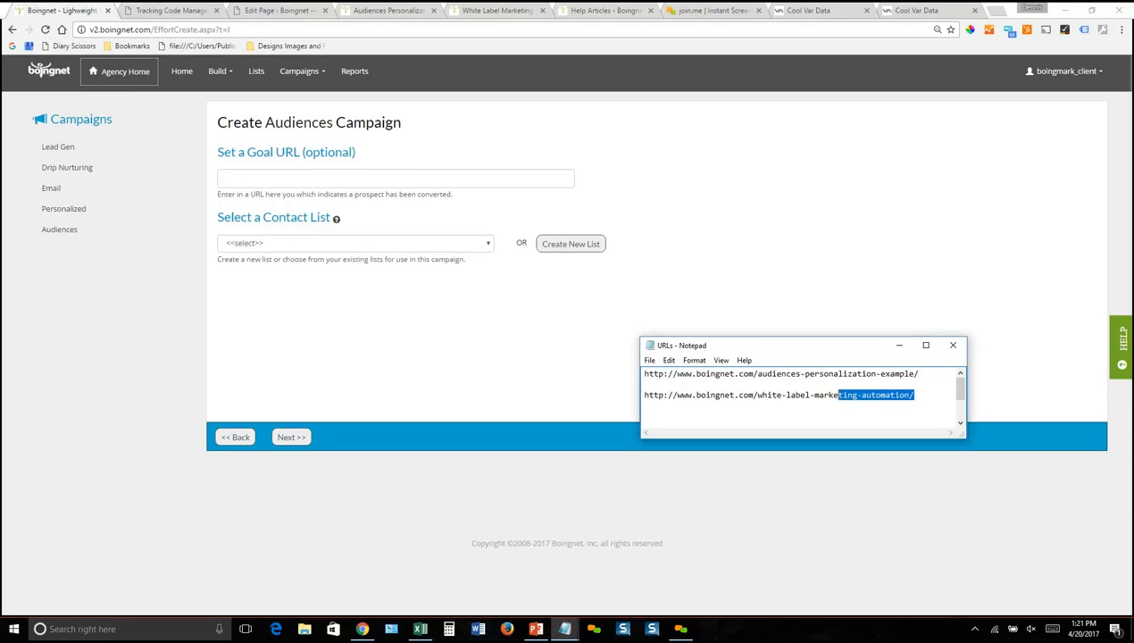
key(shift+Left)
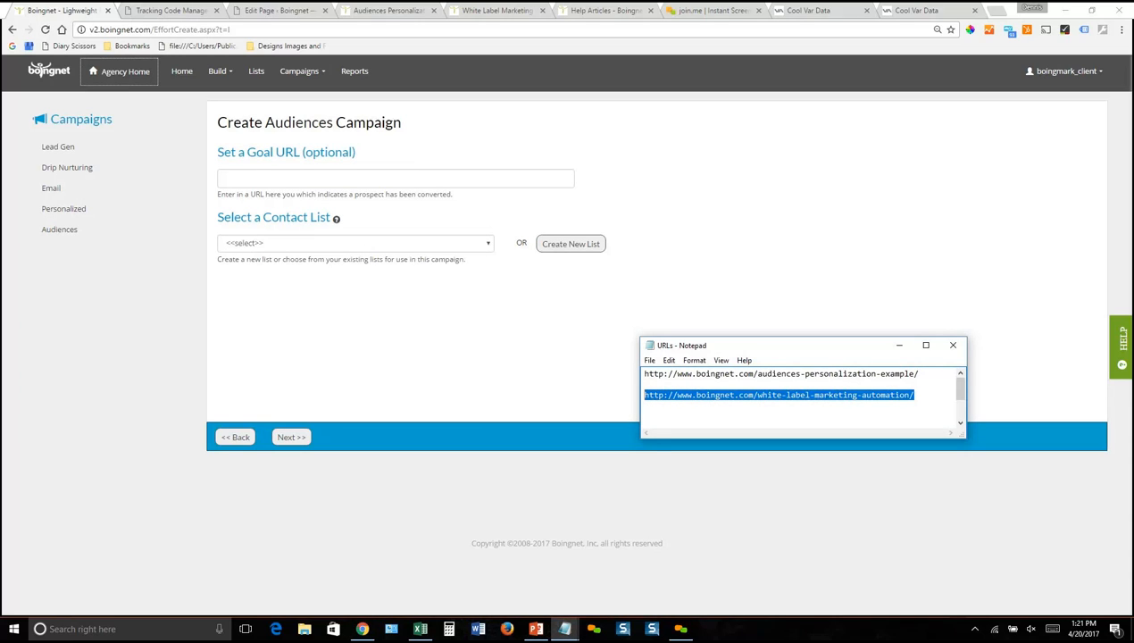
right_click(506, 395)
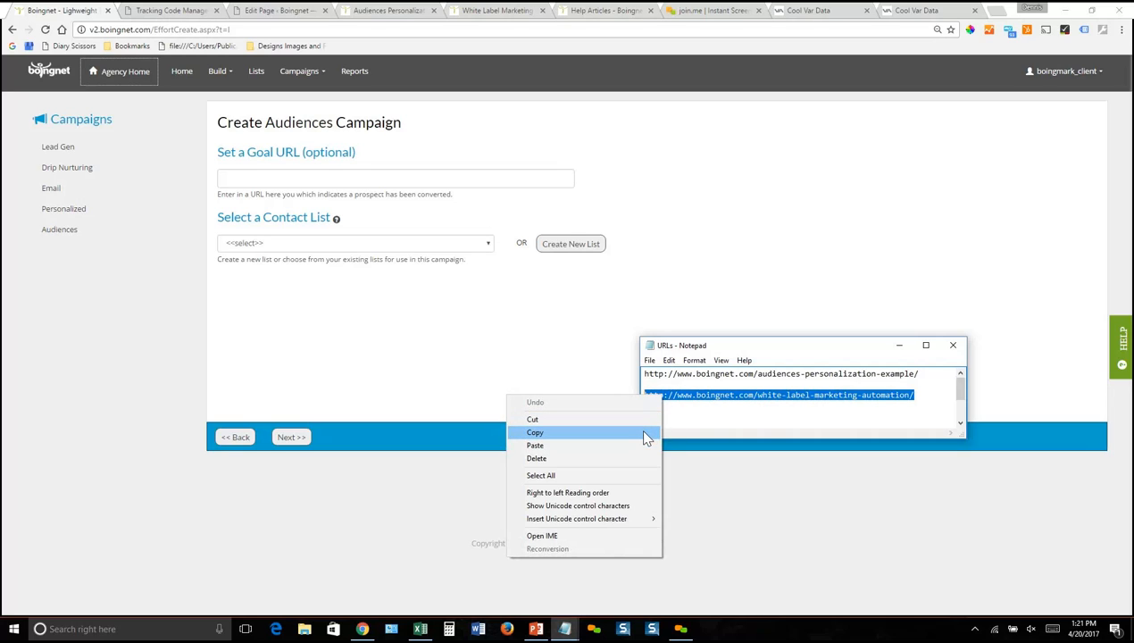
click(642, 433)
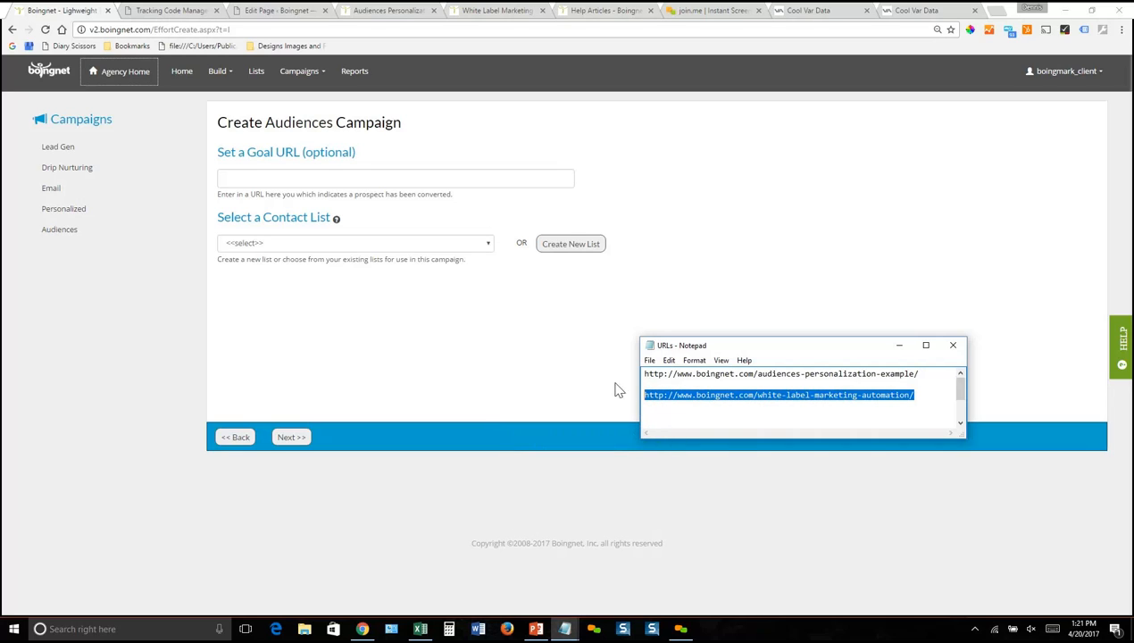
Step: Back in the Boingnet campaign form, paste the copied white-label-marketing-automation address as the goal URL
click(658, 285)
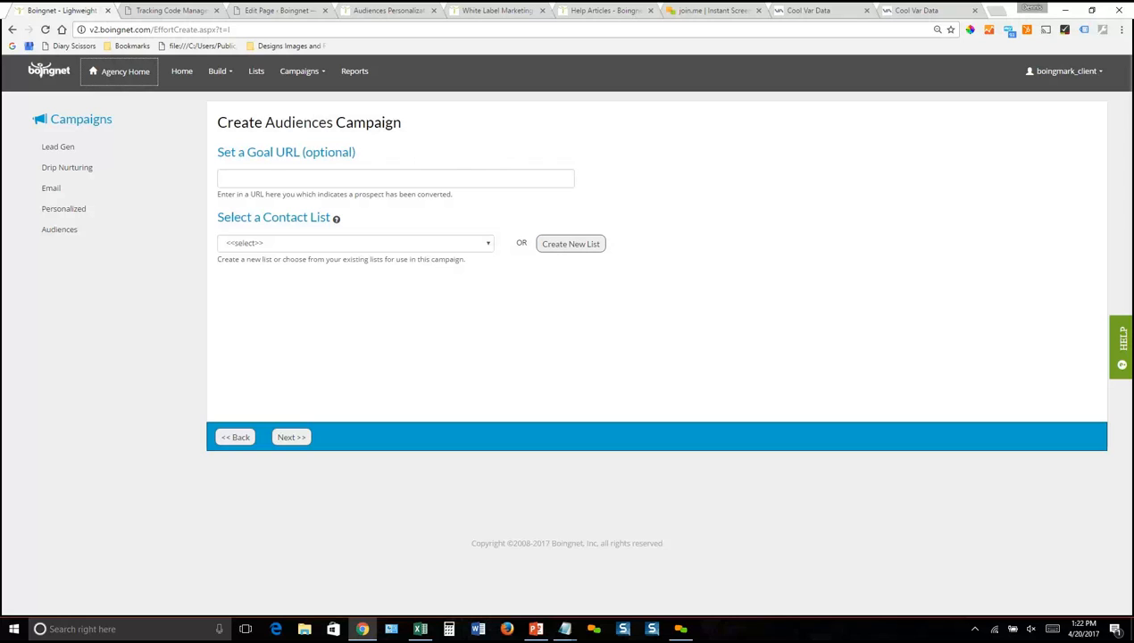
click(441, 172)
right_click(422, 176)
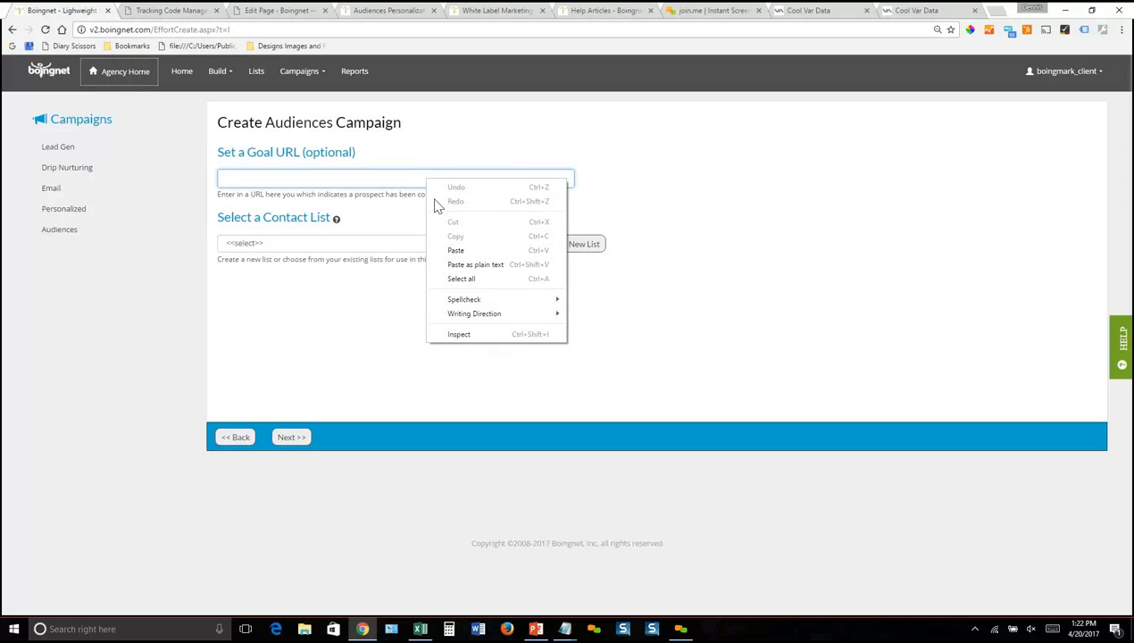
click(457, 258)
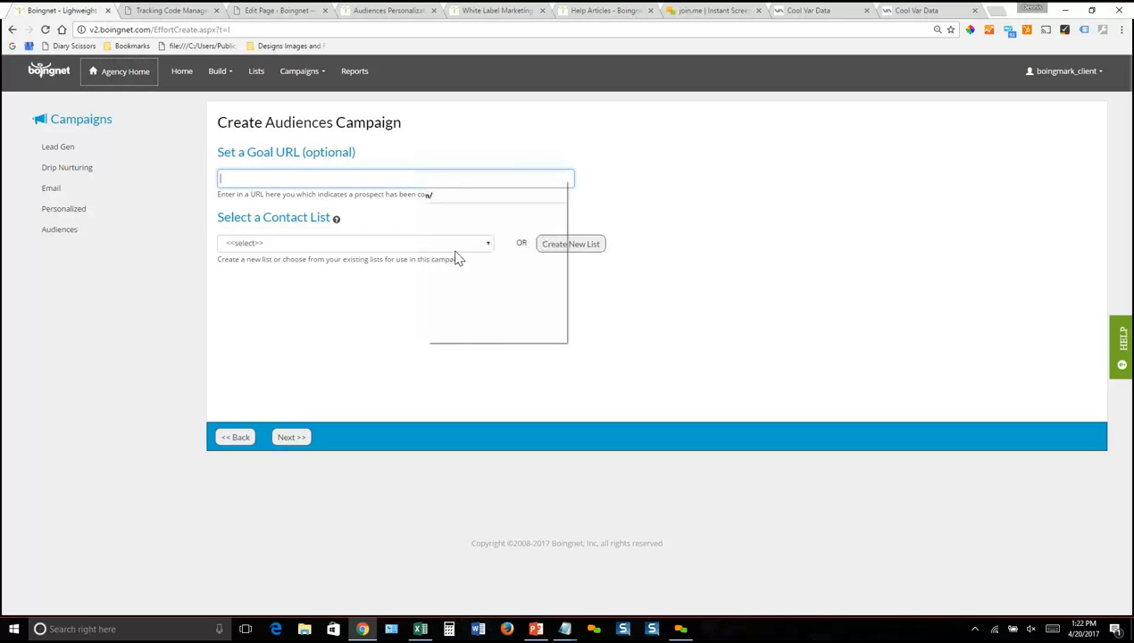
click(721, 197)
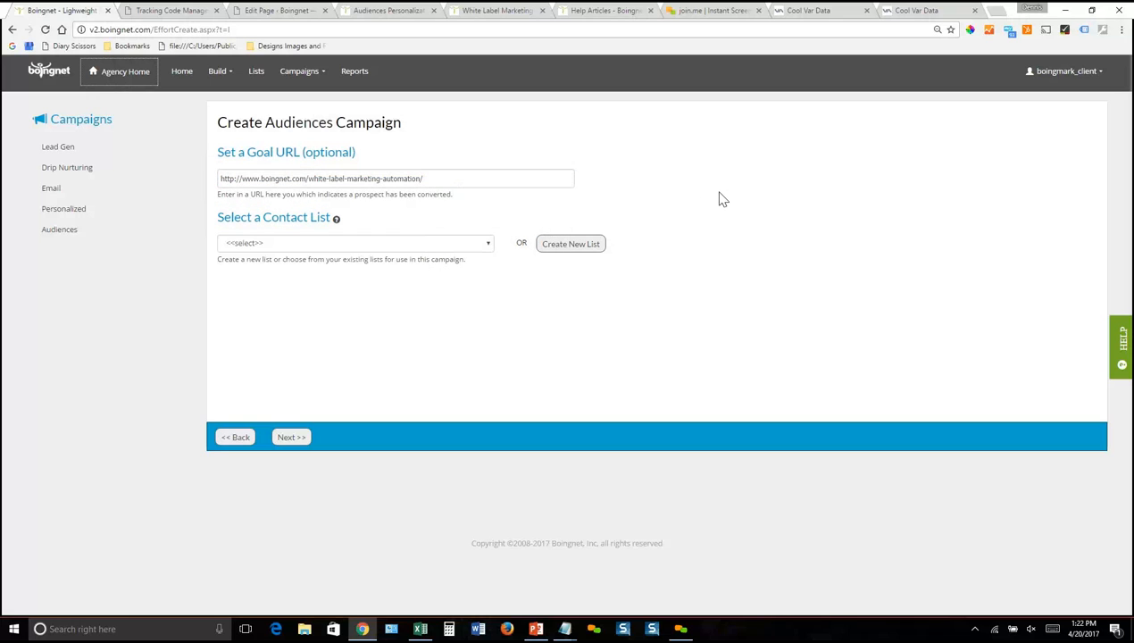
Step: Choose BoingnetEmployeeTestCampaignList (Web Form List) as the campaign's contact list and continue to the domain and URL format settings
click(488, 246)
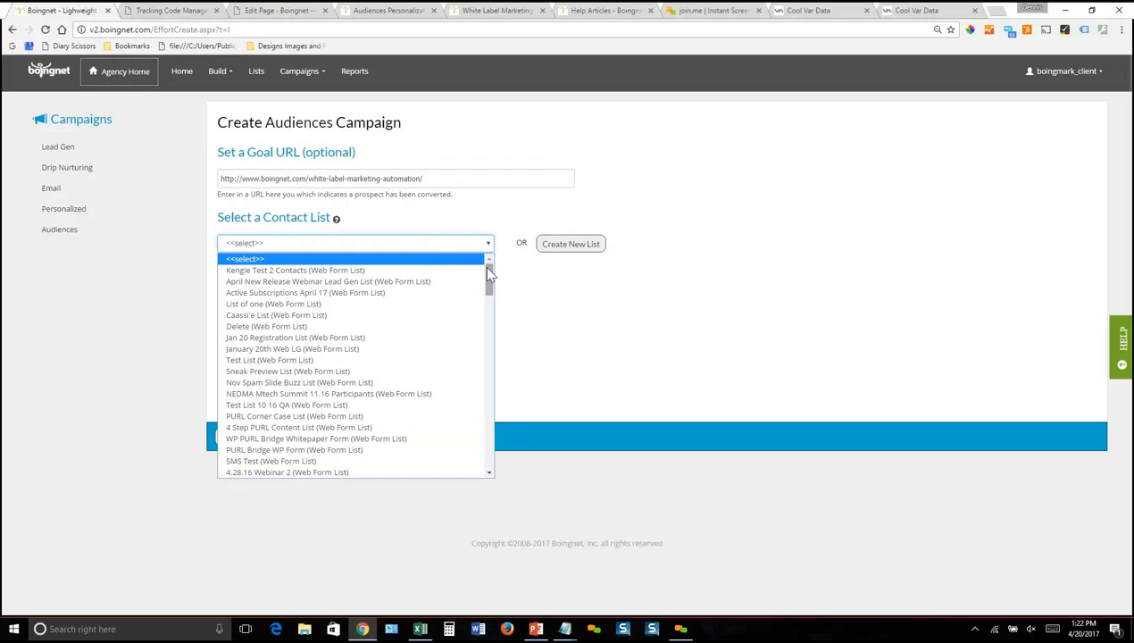
drag(487, 267, 486, 285)
scroll(487, 284, down, 1)
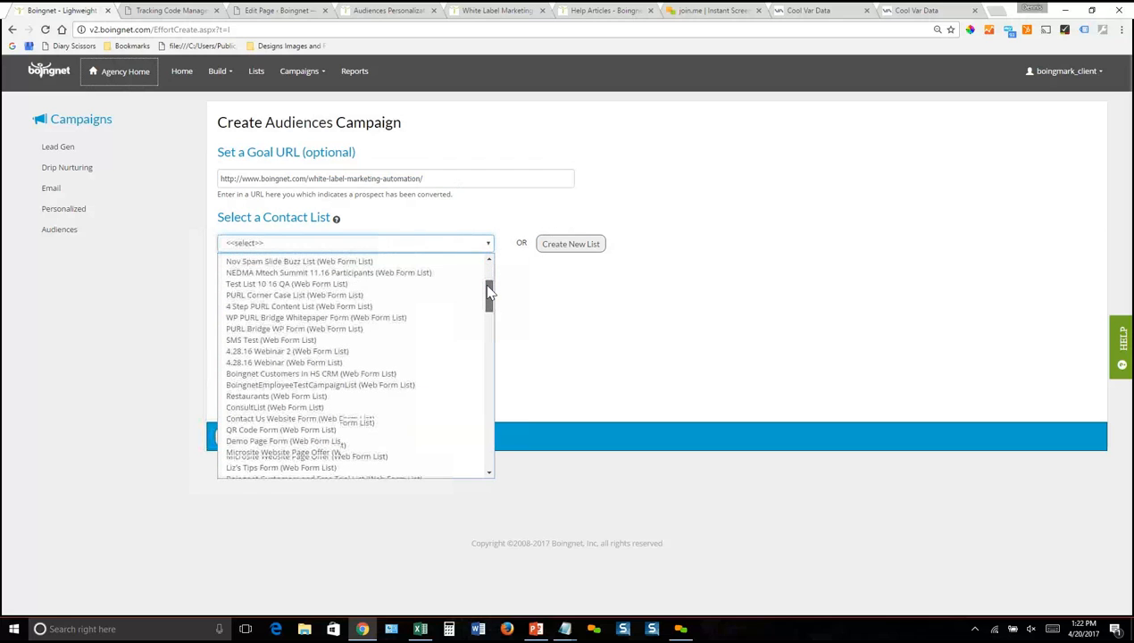
drag(487, 284, 486, 295)
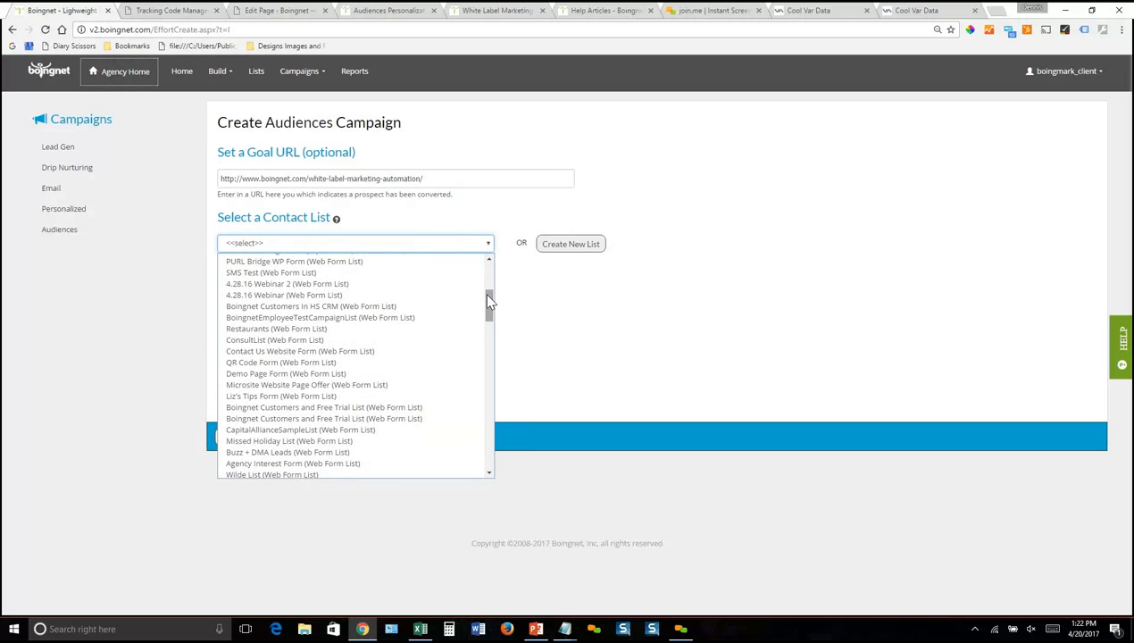
click(421, 322)
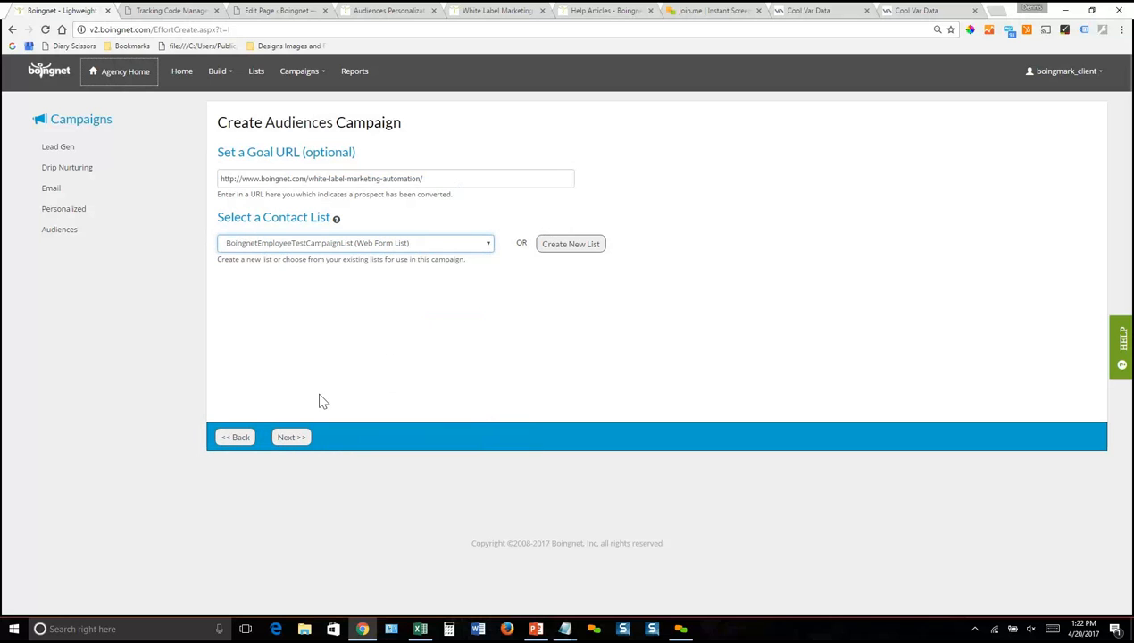
click(286, 437)
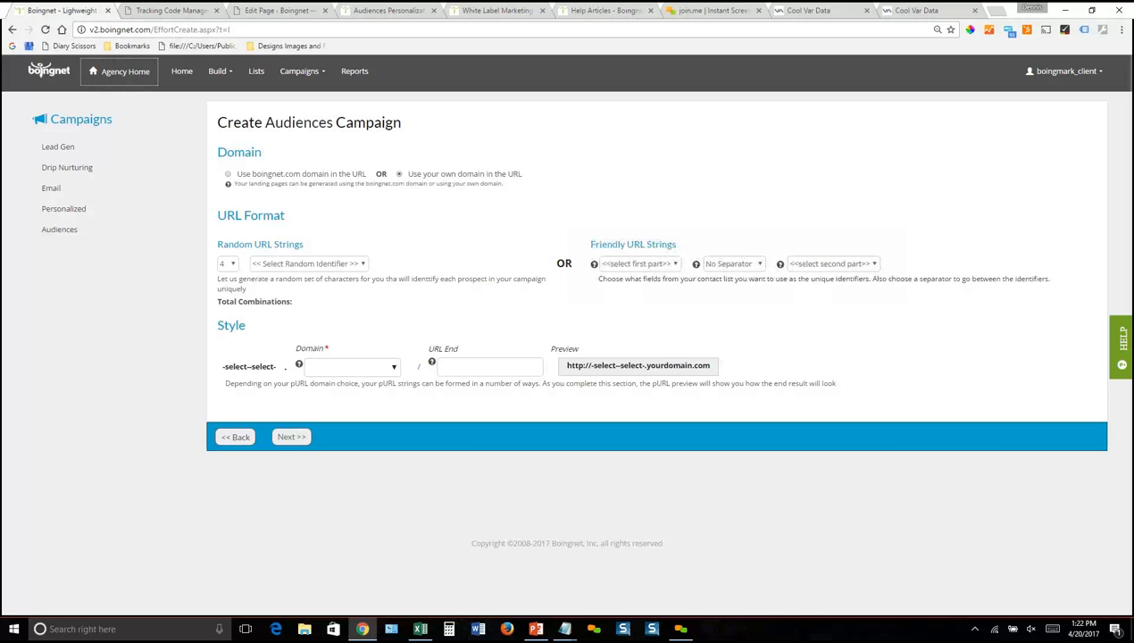
Step: Set the random URL strings to random letters and numbers and choose tryboingnet.com as the domain
click(655, 270)
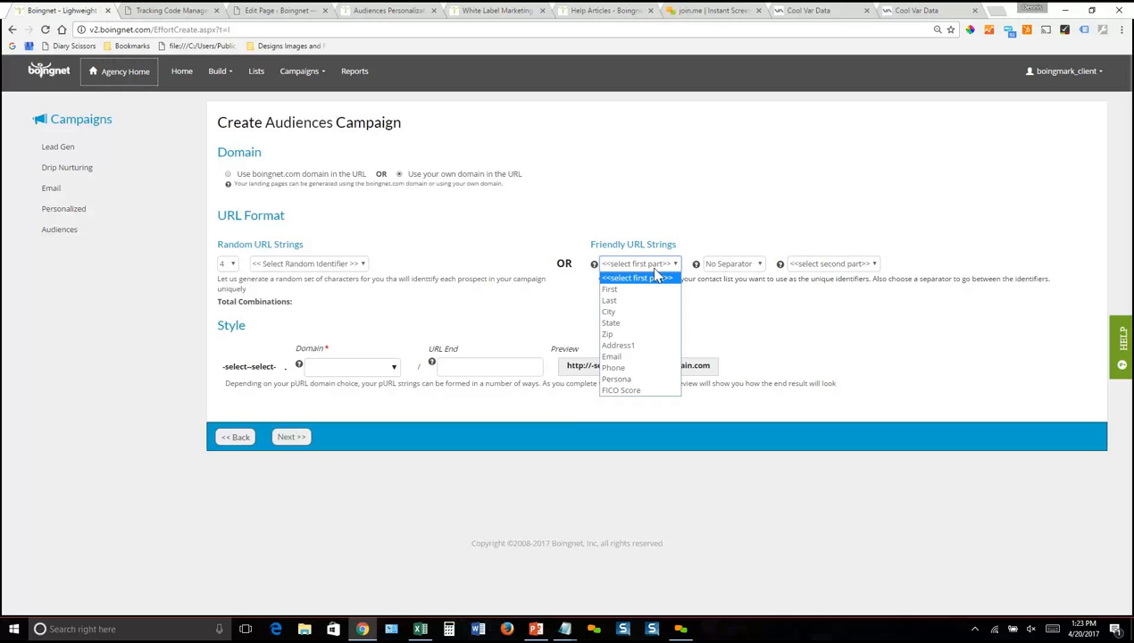
click(759, 209)
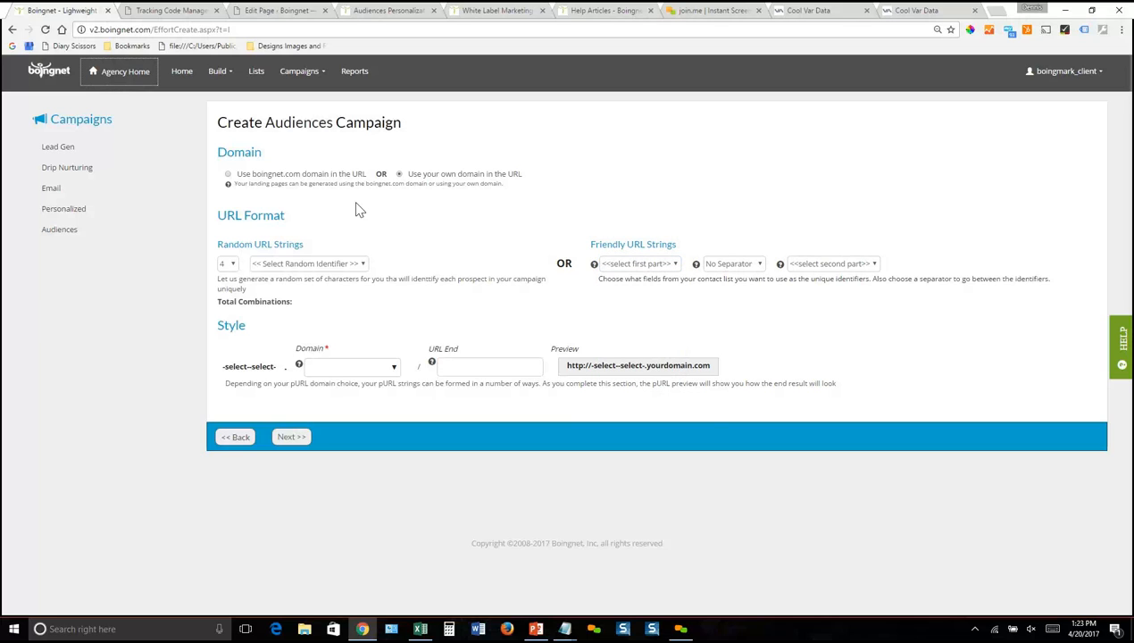
right_click(323, 263)
click(323, 264)
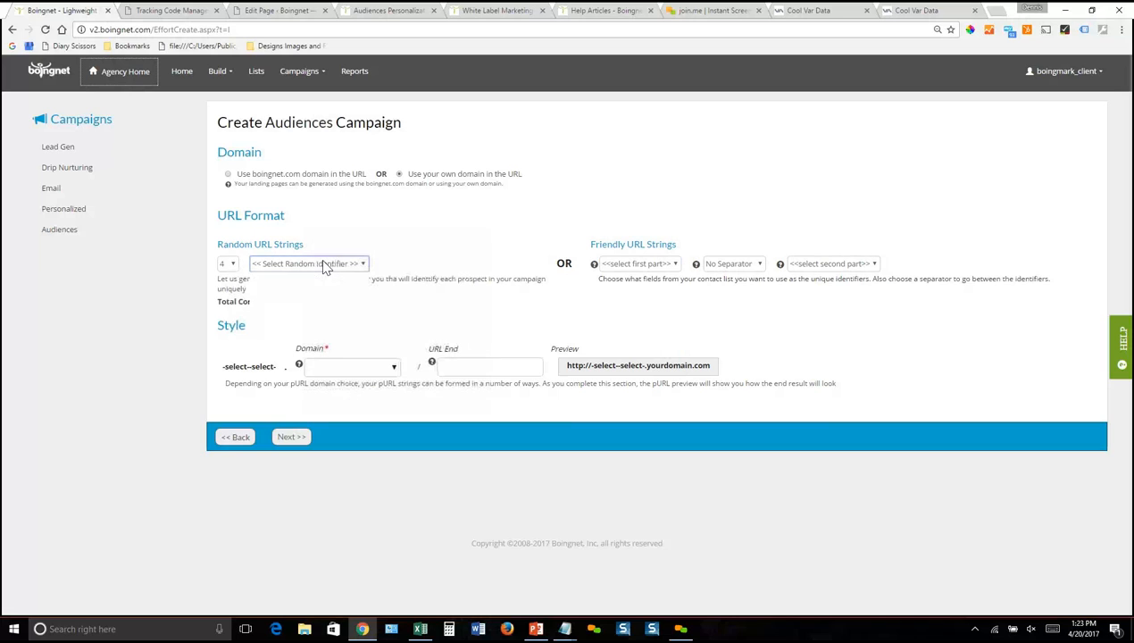
click(323, 263)
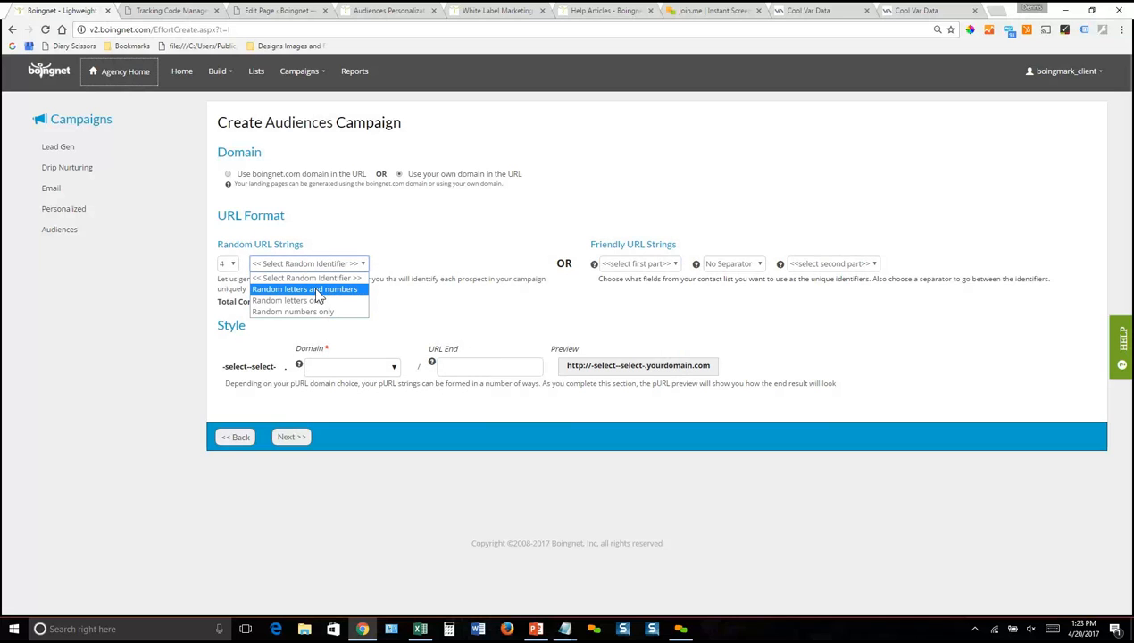
click(317, 290)
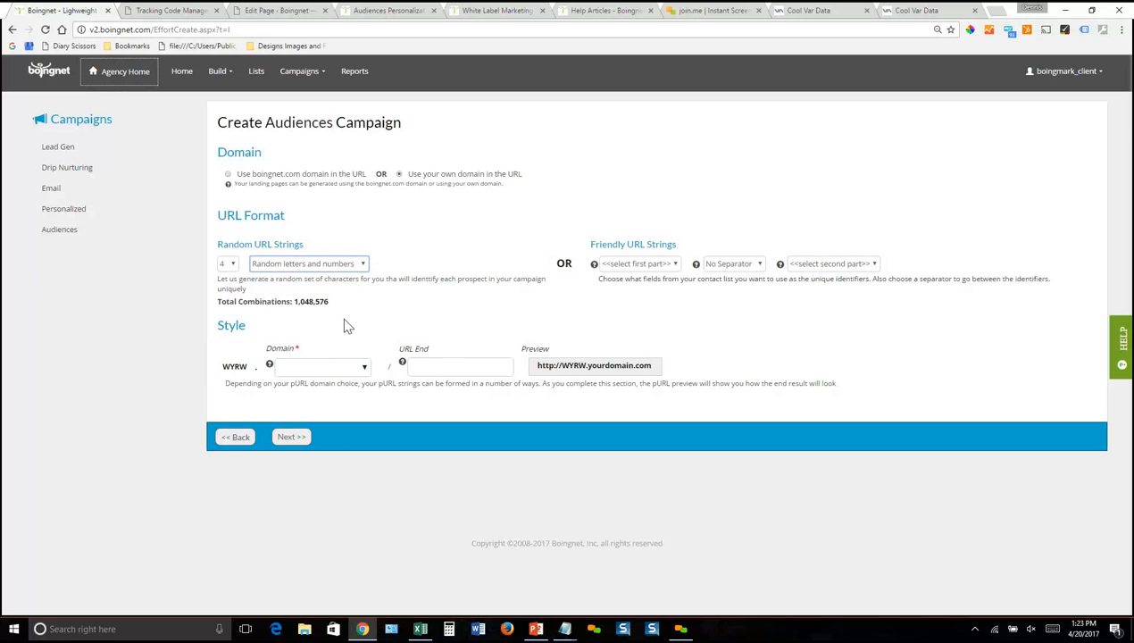
click(363, 368)
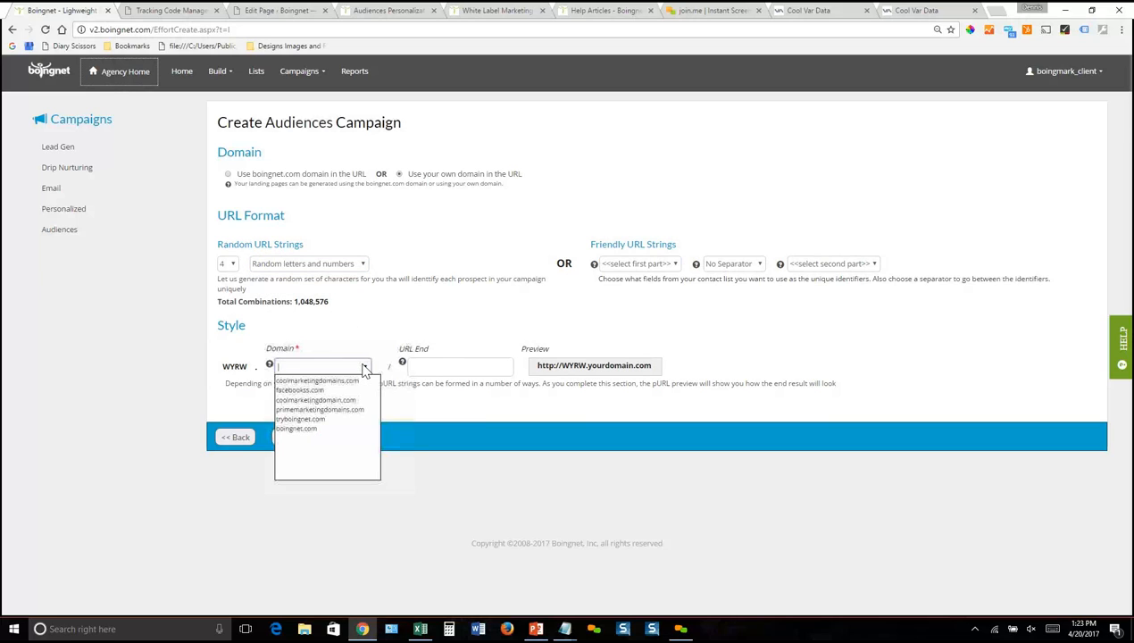
click(353, 420)
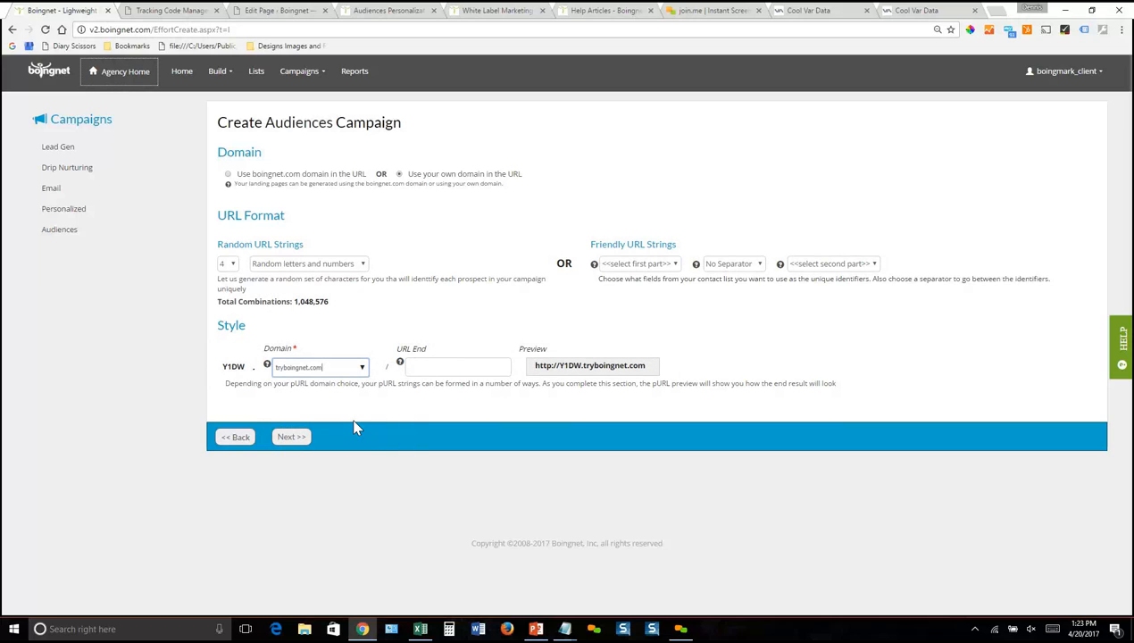
Step: Set the URL end to 4campaign and continue to the notification settings
click(446, 367)
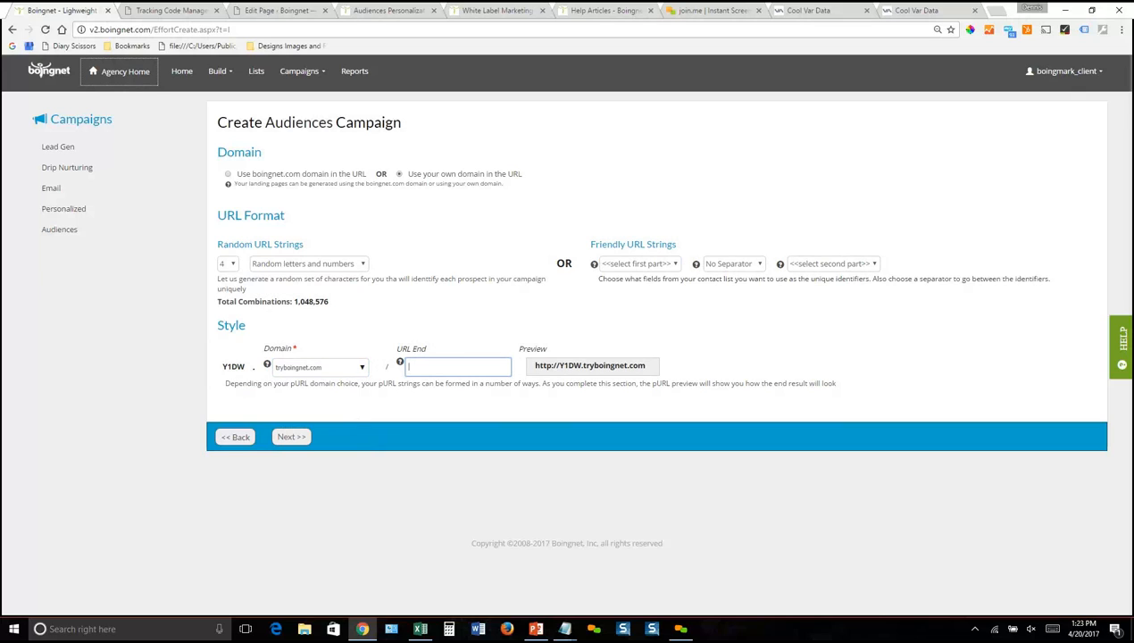
text(4campaign)
click(283, 437)
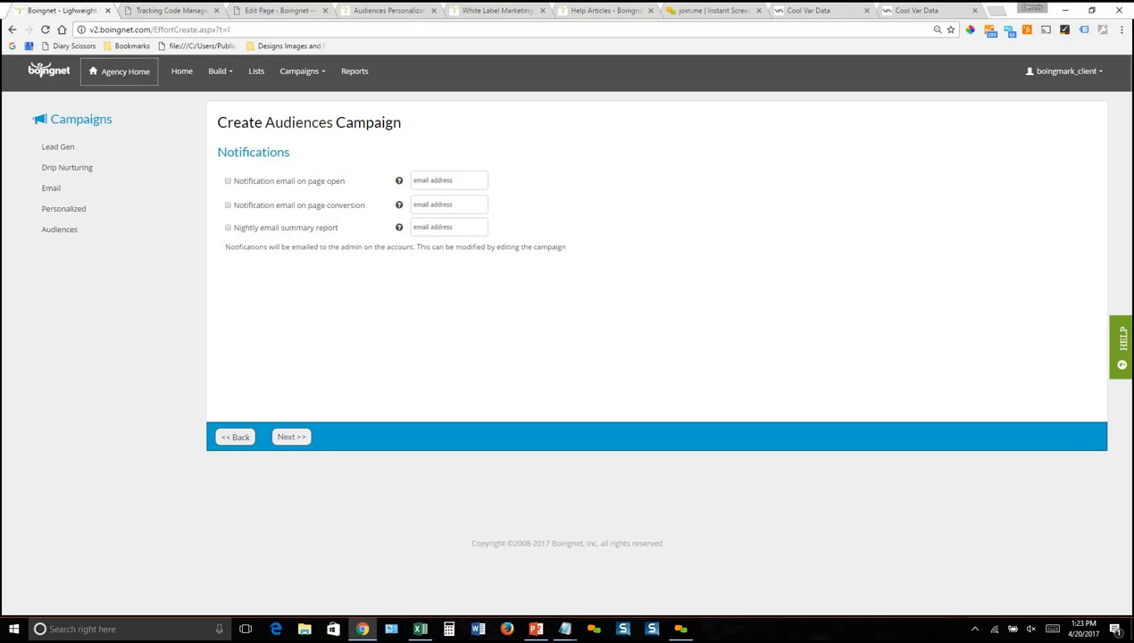
Step: Create the audience campaign without any email notifications and select its complete tracking code
click(297, 439)
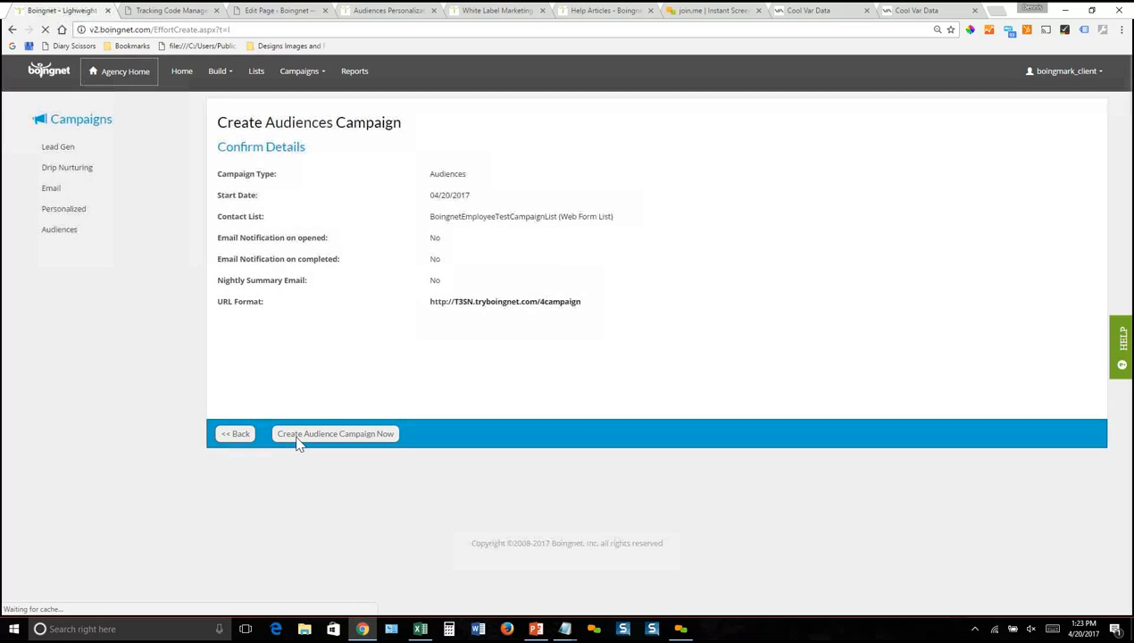
click(297, 440)
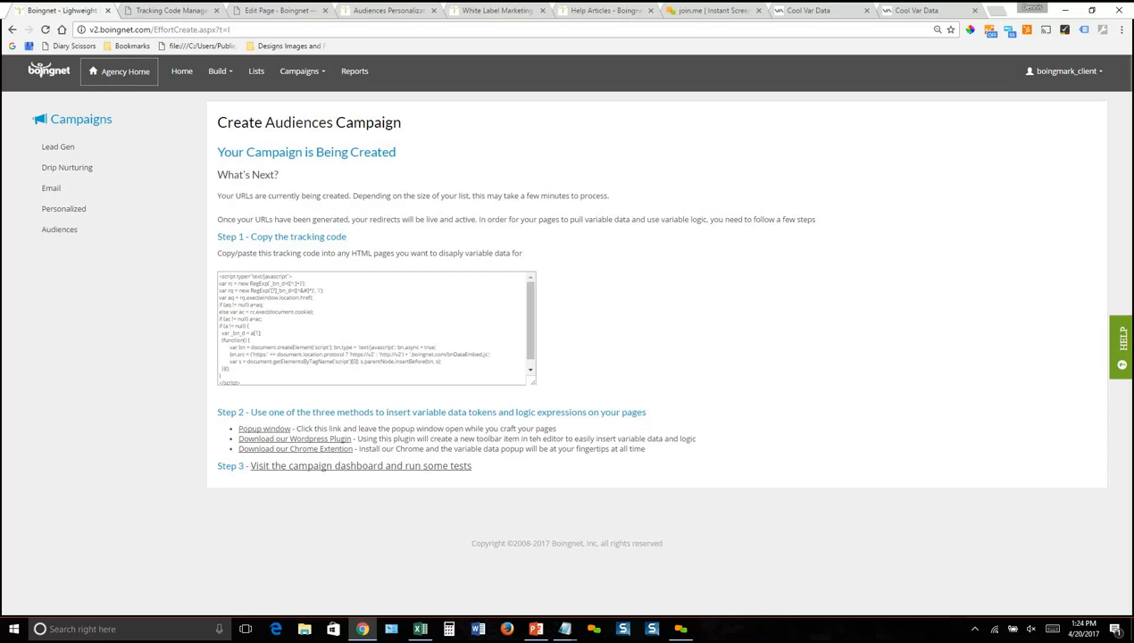
drag(219, 276, 243, 374)
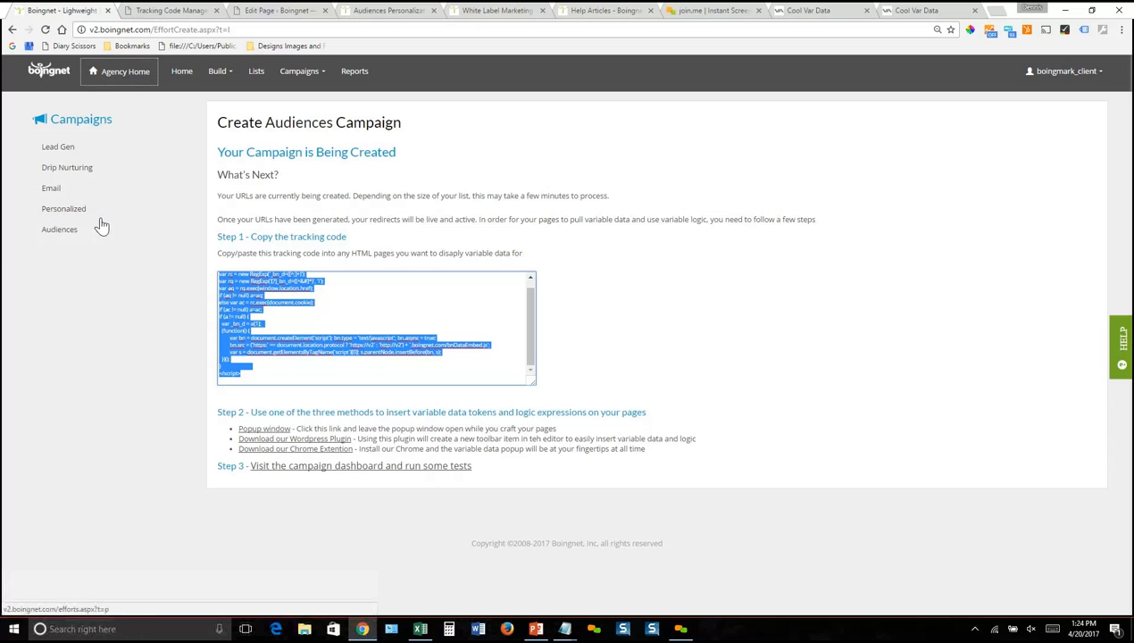
Step: Go to the Audiences campaign list and view the dashboard of the campaign created on 4/11/2017
click(63, 231)
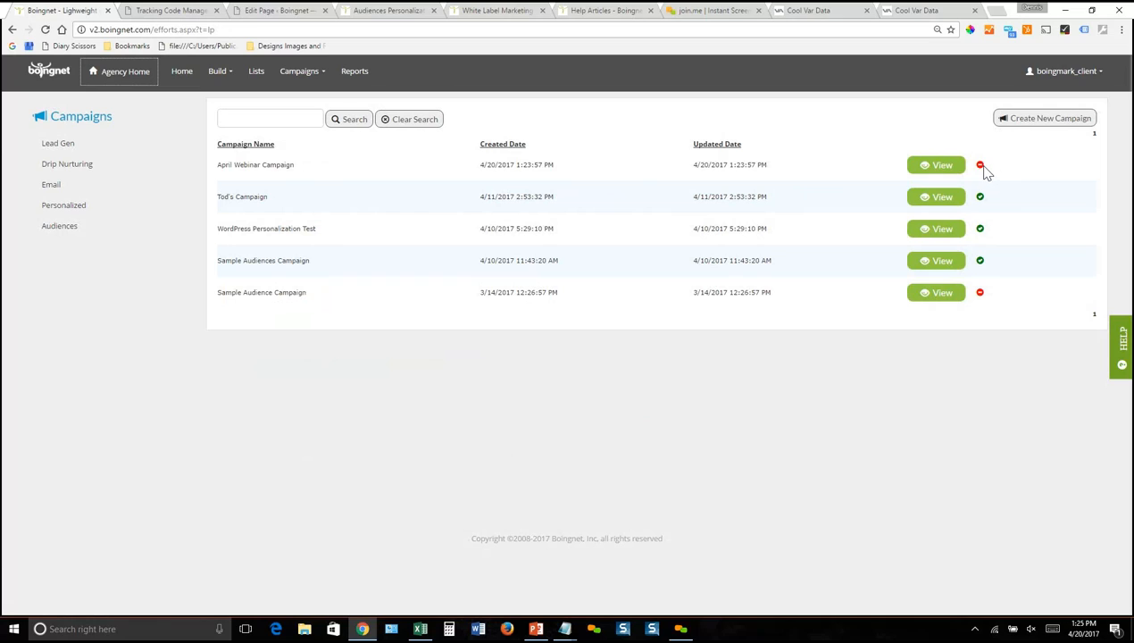
mouse_move(982, 169)
click(939, 198)
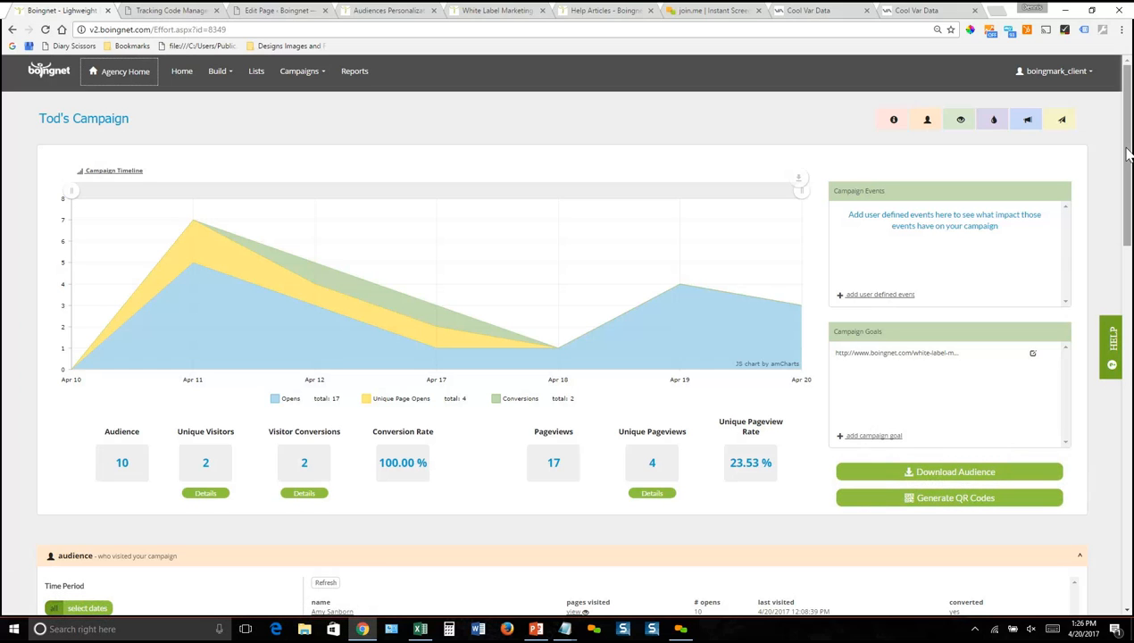
Step: Filter the dashboard's audience report to contacts who have not opened, and switch it back to opened
drag(1126, 154, 1126, 171)
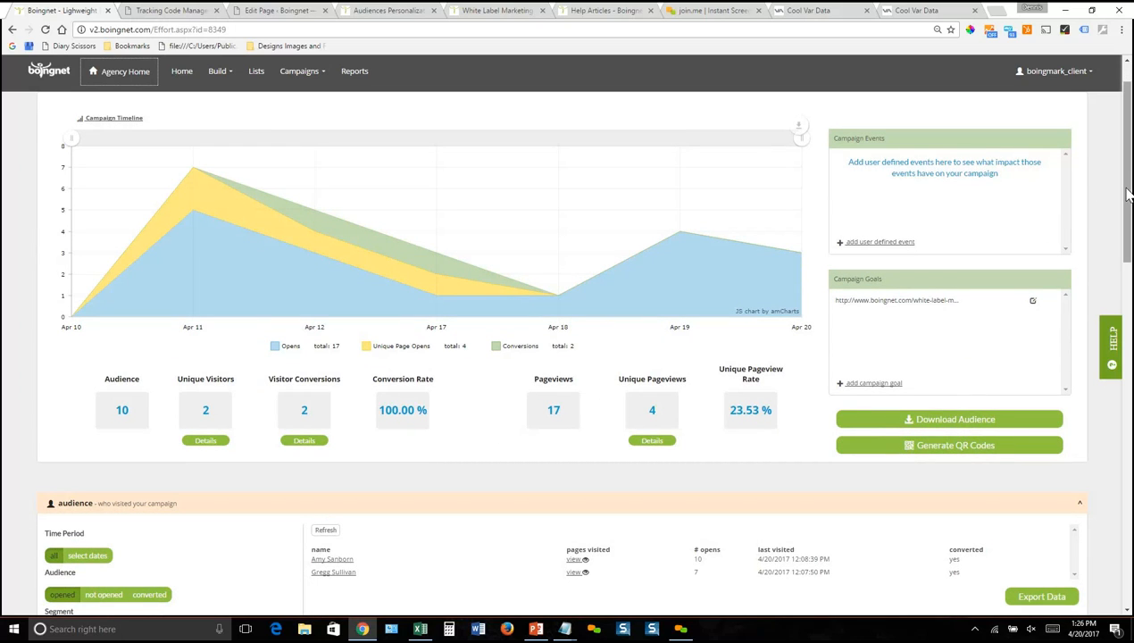
drag(1127, 200, 1127, 264)
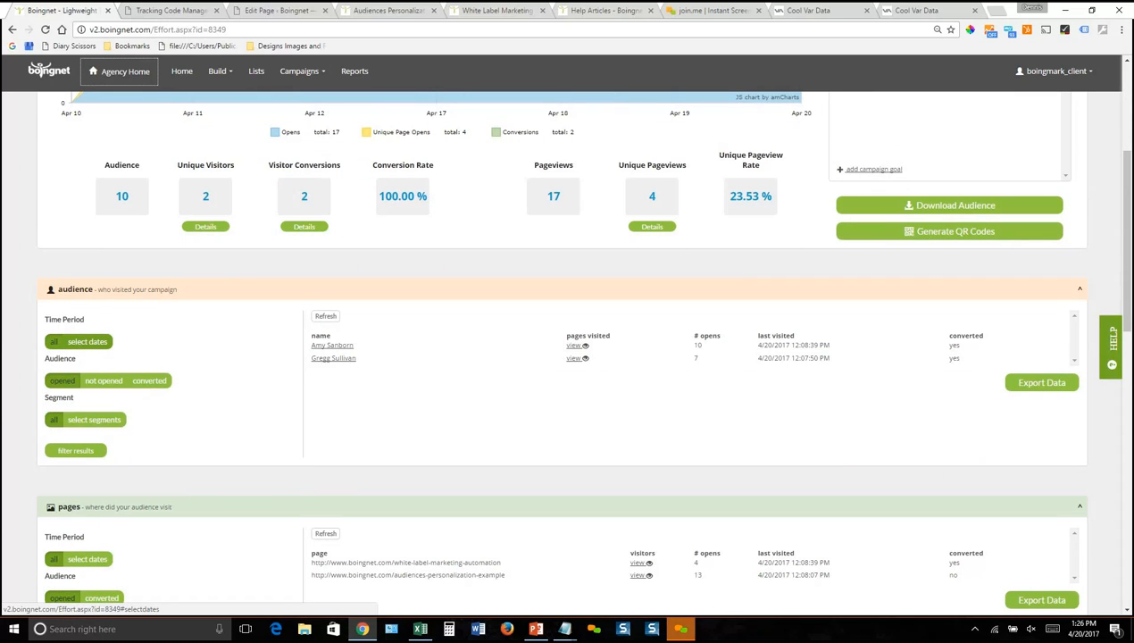
click(98, 386)
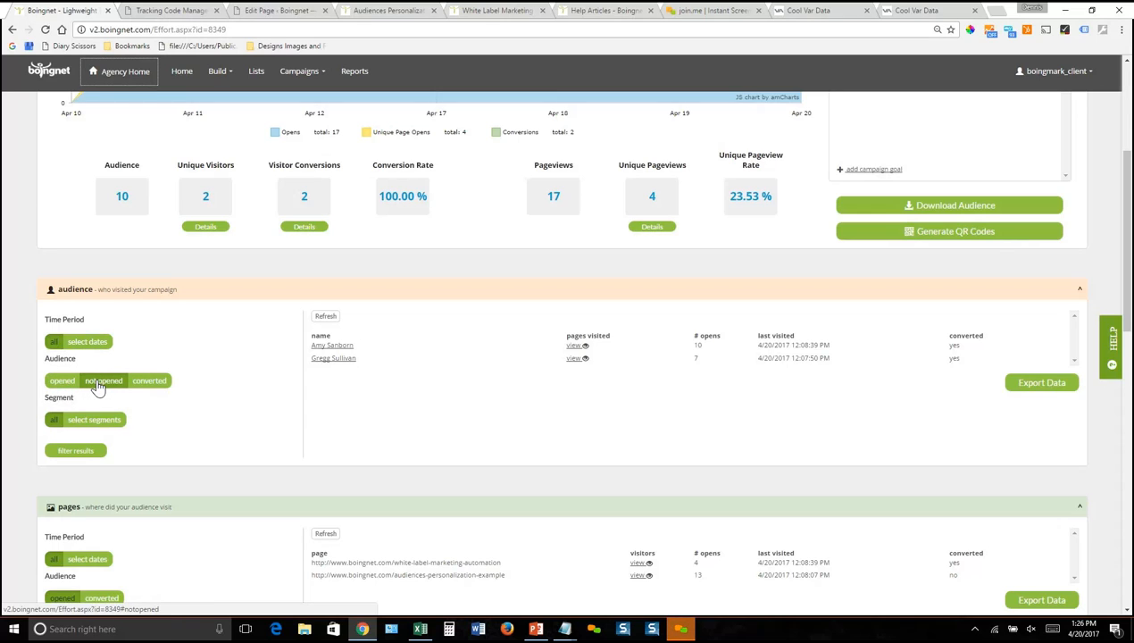
right_click(78, 451)
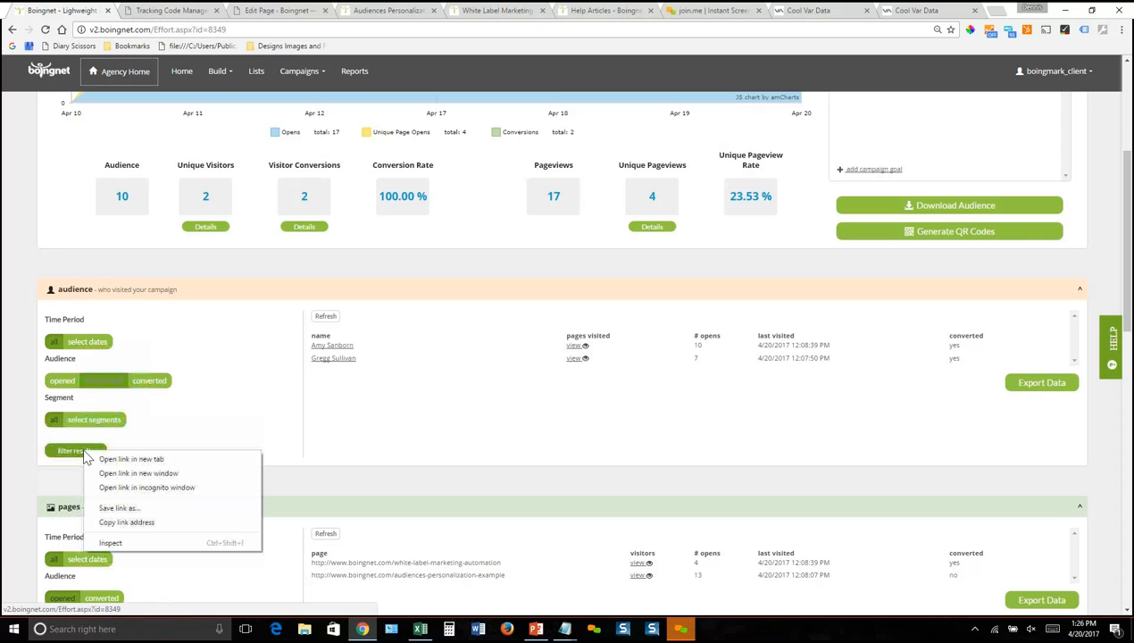
click(78, 452)
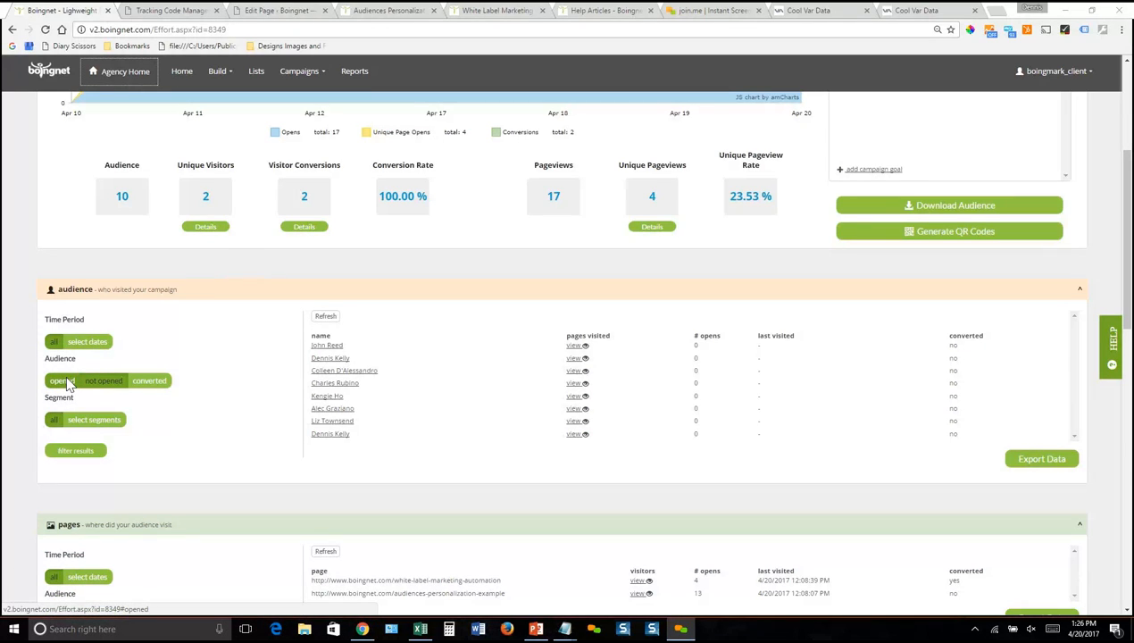
click(62, 381)
click(76, 451)
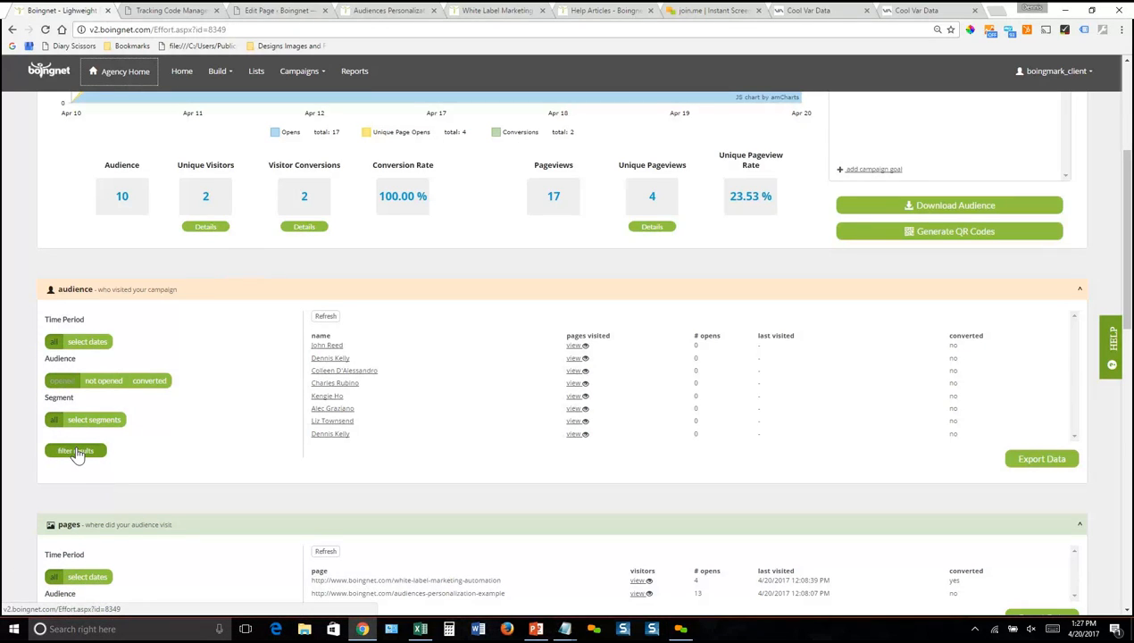
Step: Show the audience report's segment filter and look through the contact fields it offers
click(109, 420)
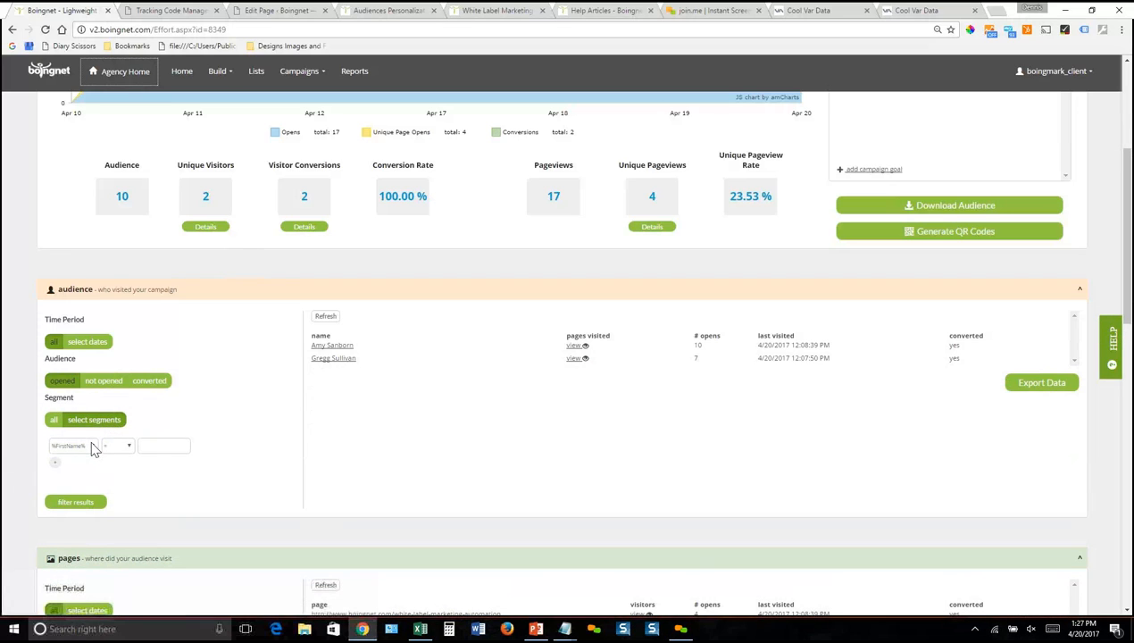
click(93, 445)
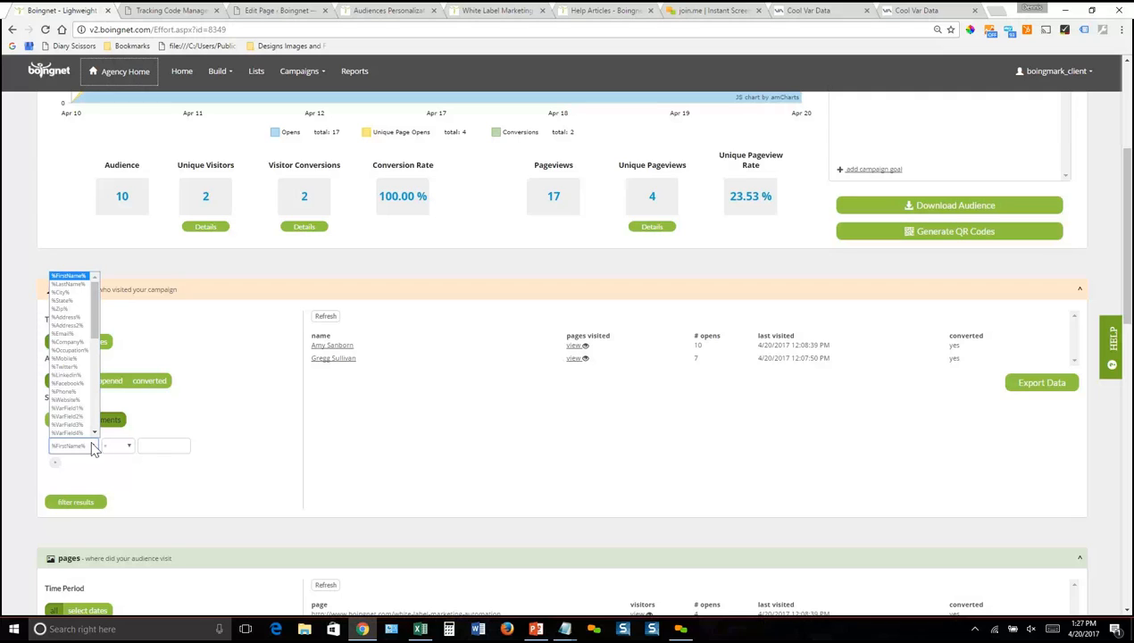
click(211, 394)
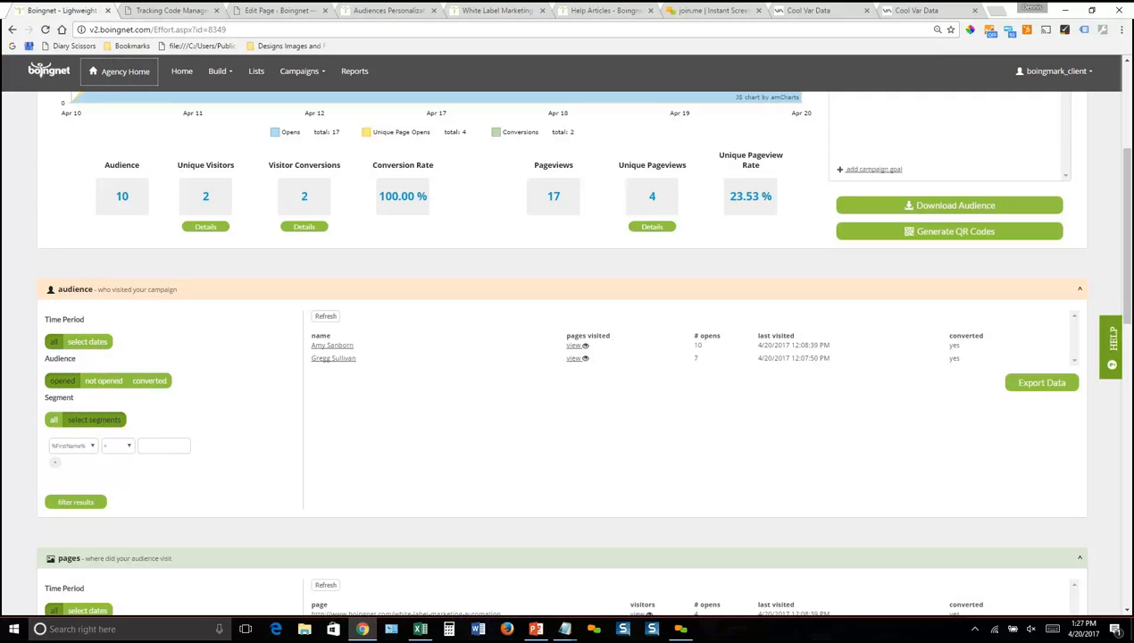
Step: Show the tracking code in the campaign's info section, under Variable Data and Logic Assistants
scroll(254, 427, down, 3)
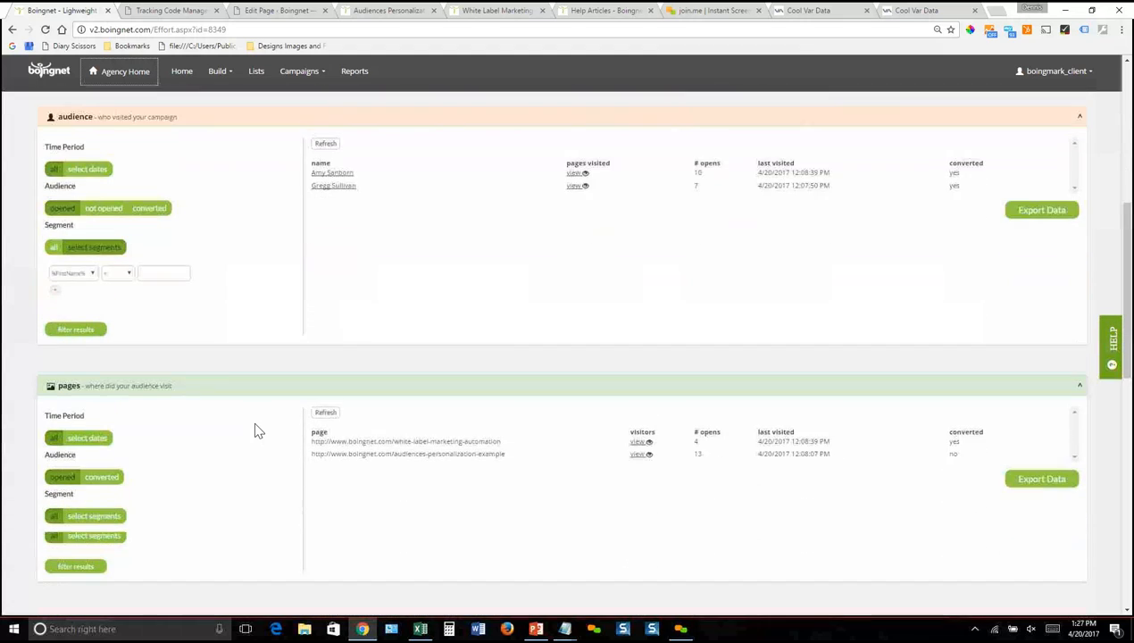
scroll(255, 431, down, 1)
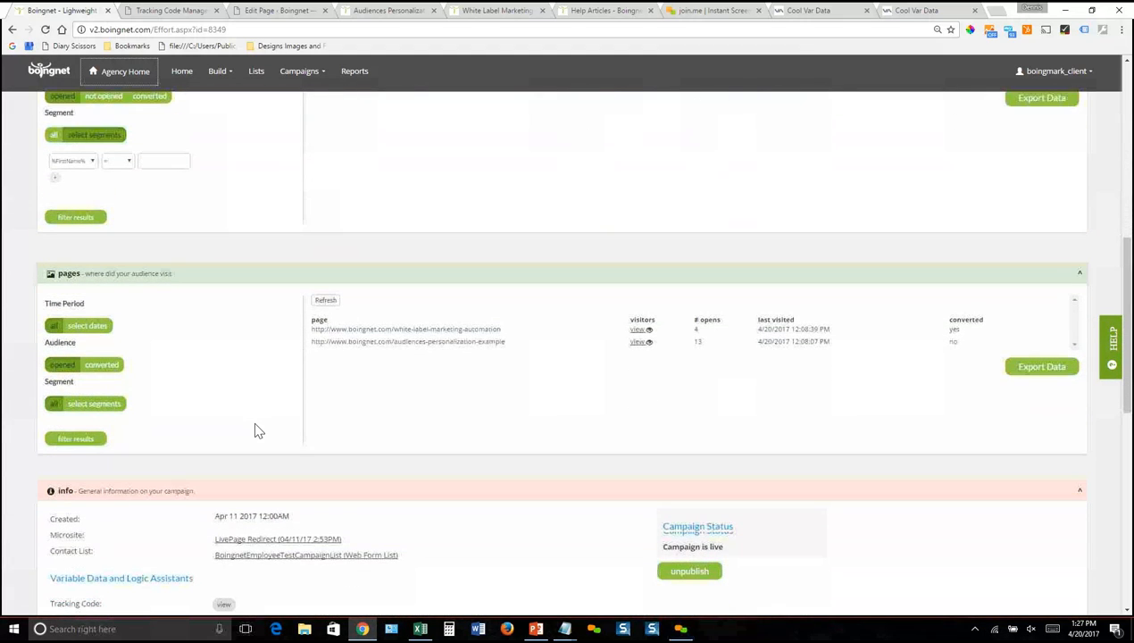
scroll(254, 431, down, 1)
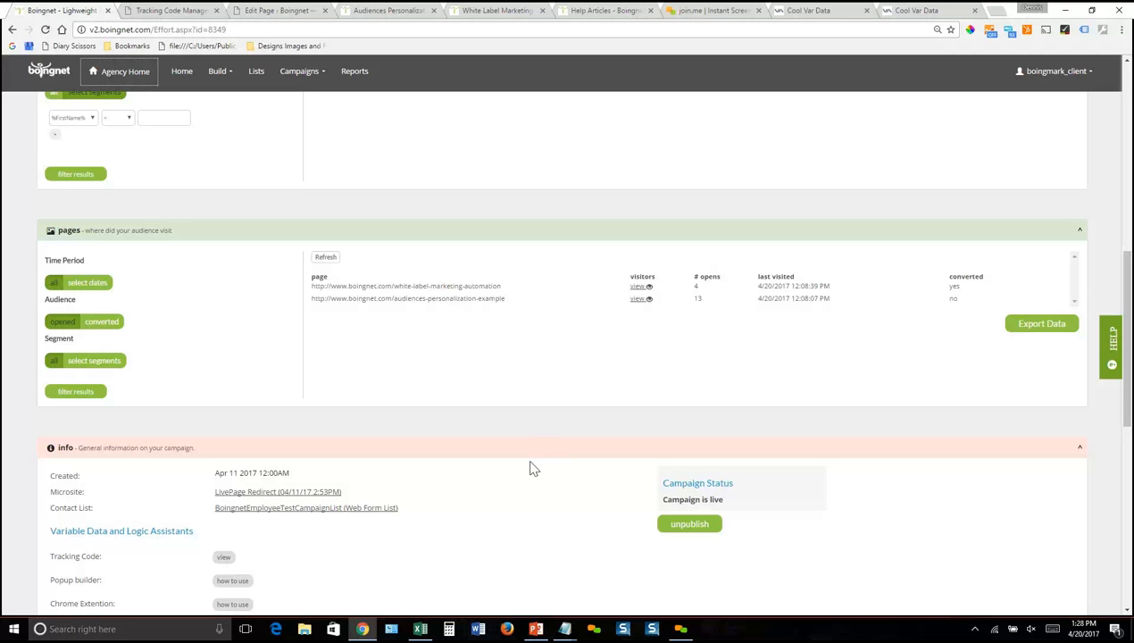
scroll(522, 487, down, 3)
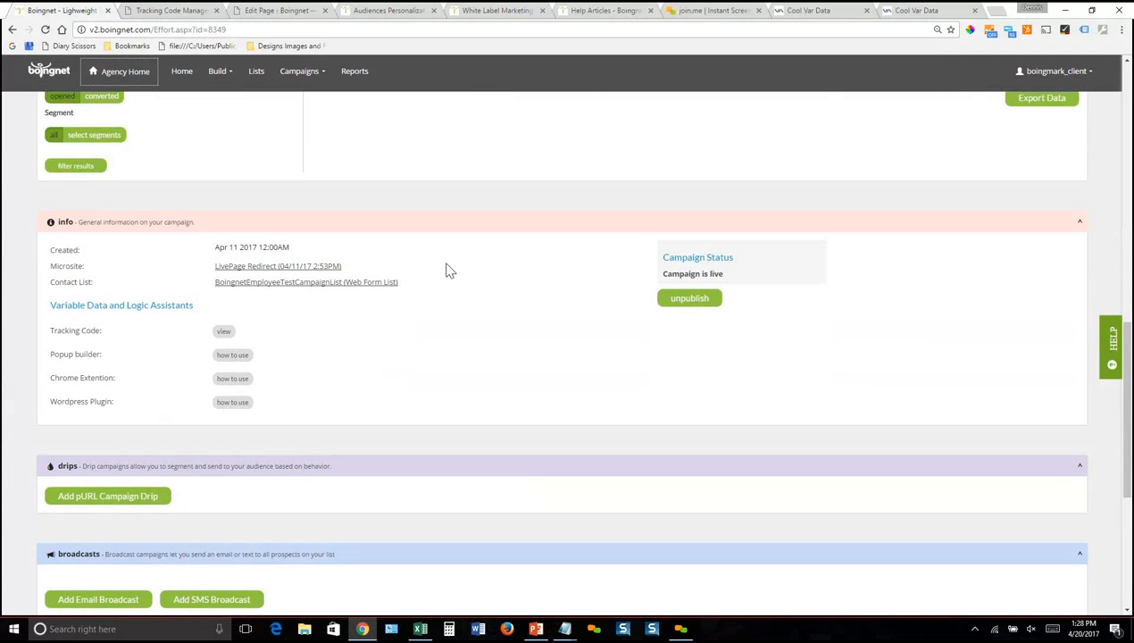
click(223, 332)
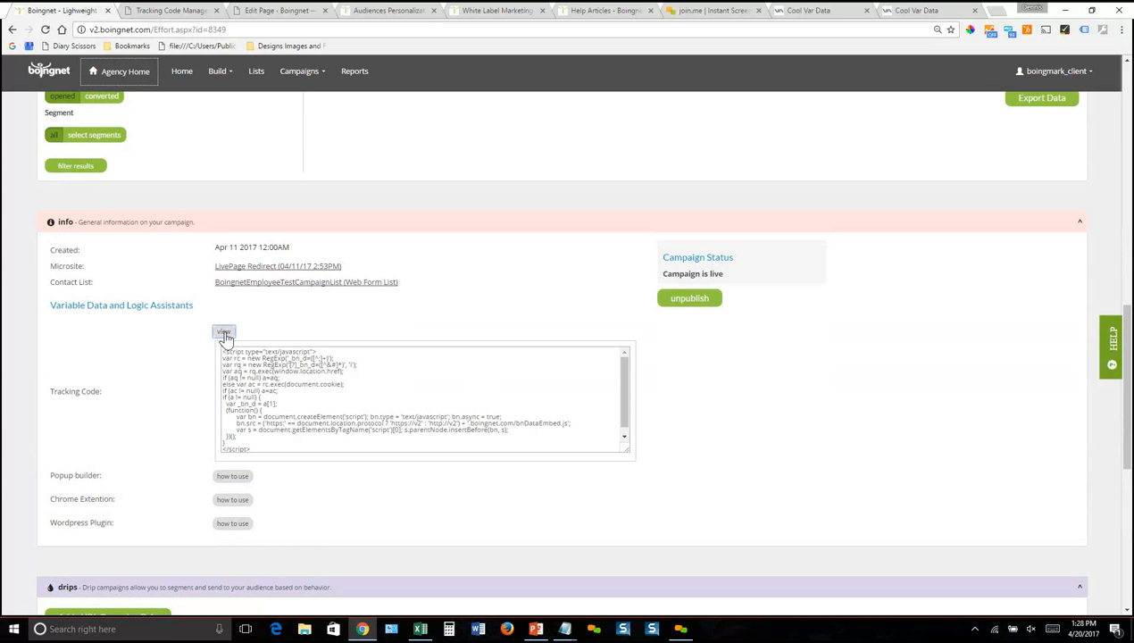
Step: Open the popup variable data and logic builder, review its variable logic and code sections, and close it
click(235, 480)
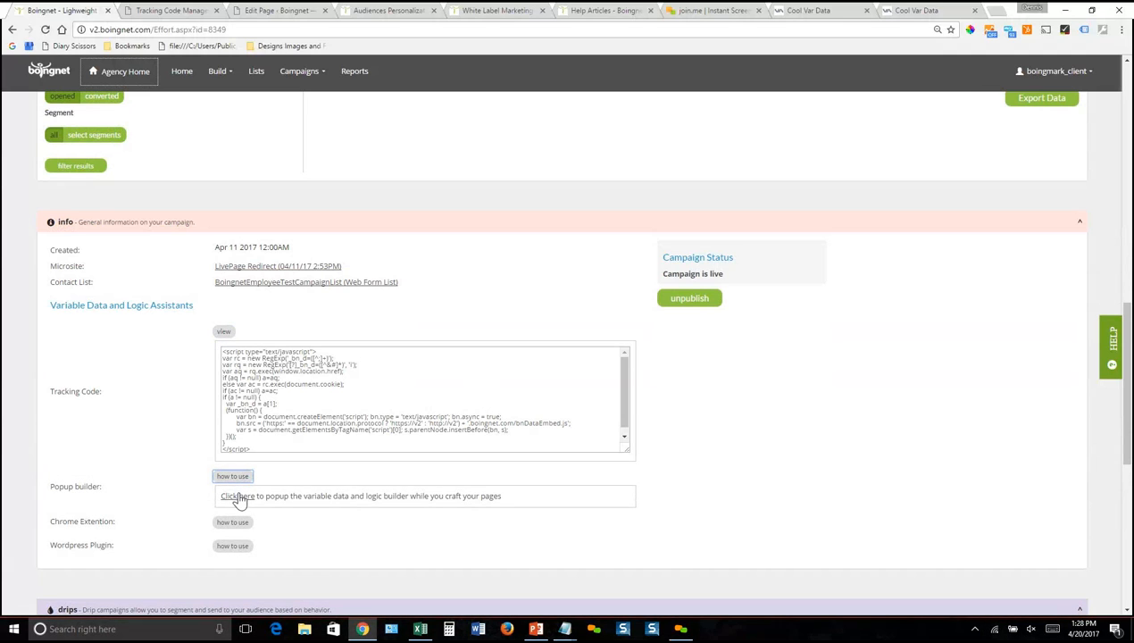
click(236, 496)
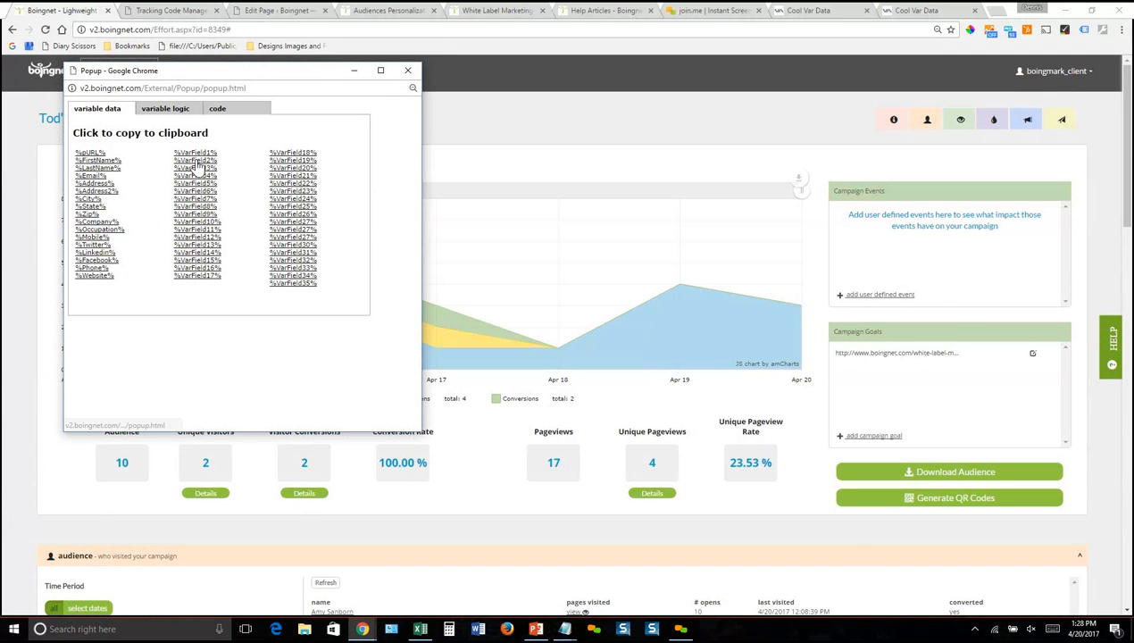
click(165, 108)
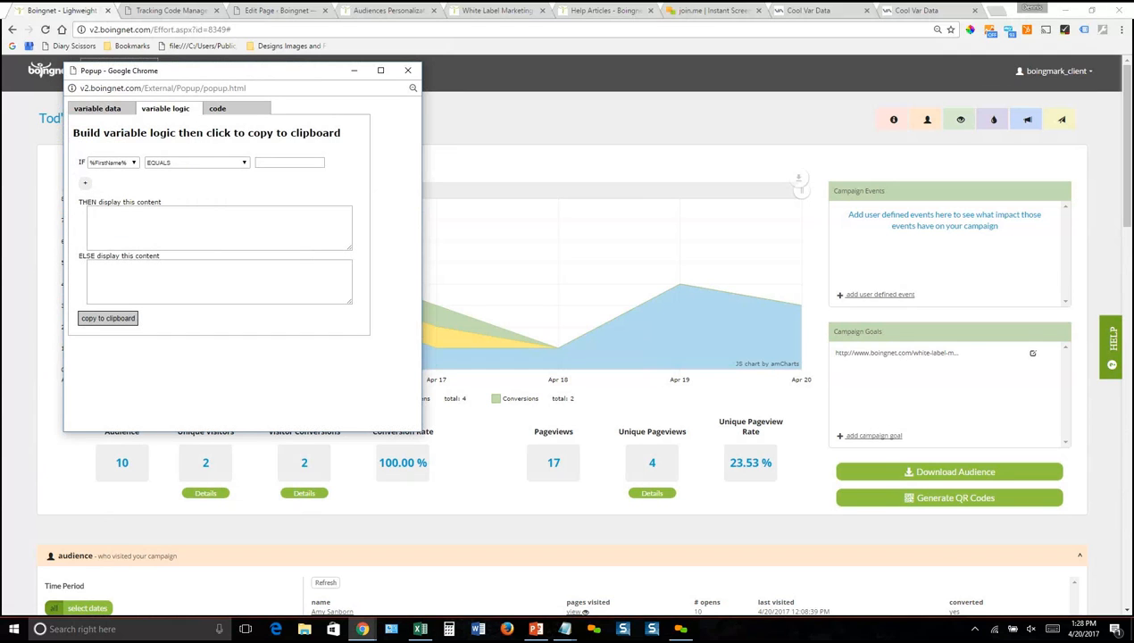
click(216, 108)
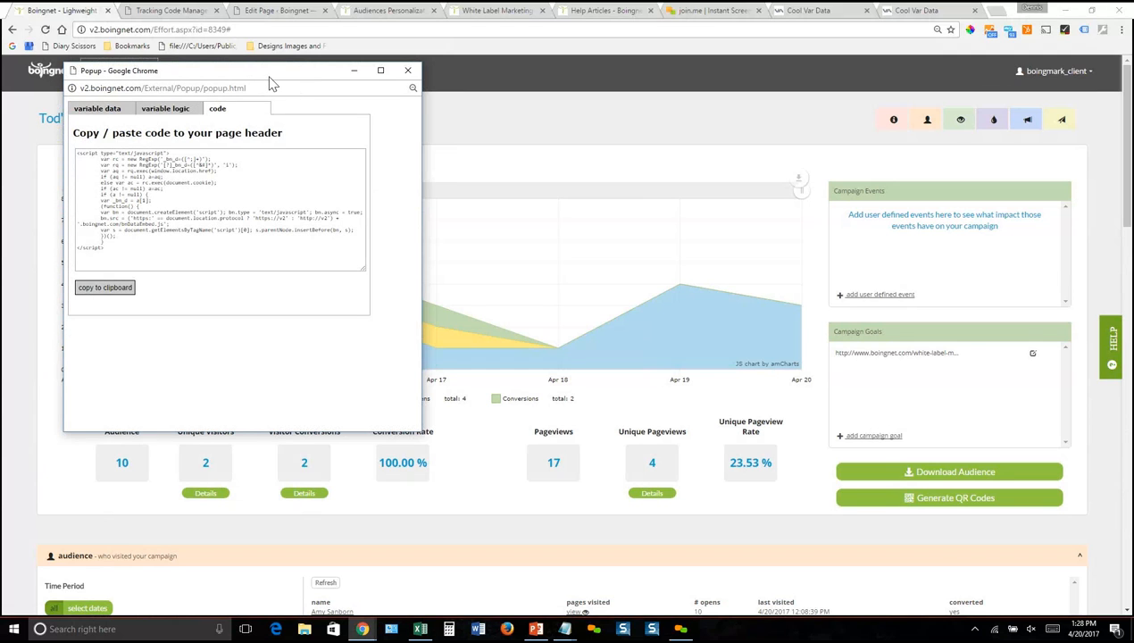
drag(268, 73, 274, 115)
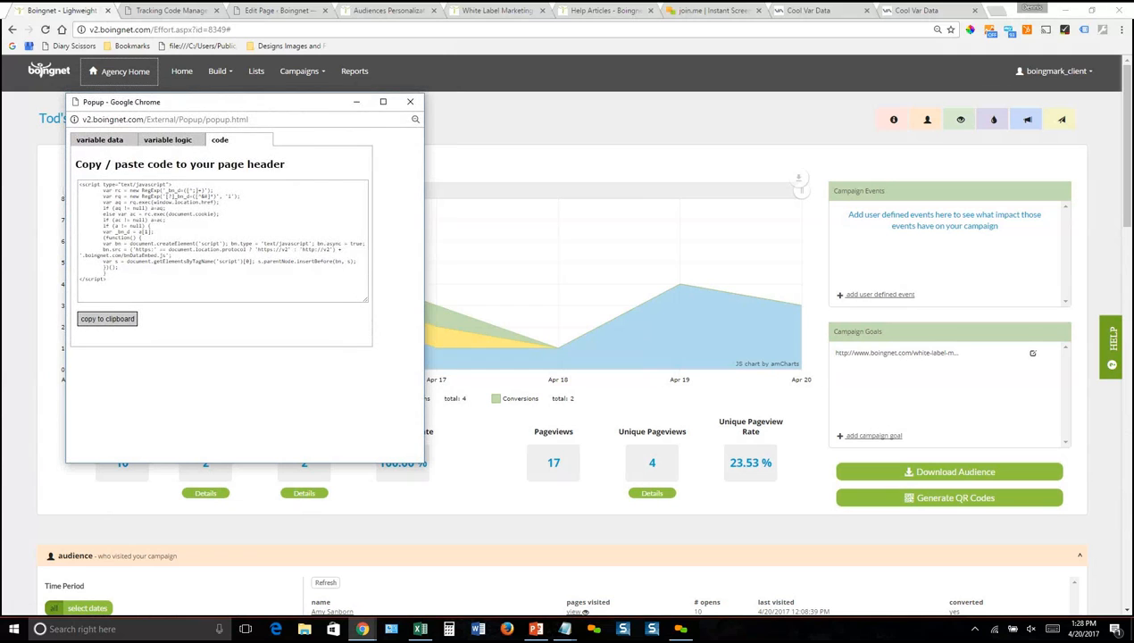
click(410, 104)
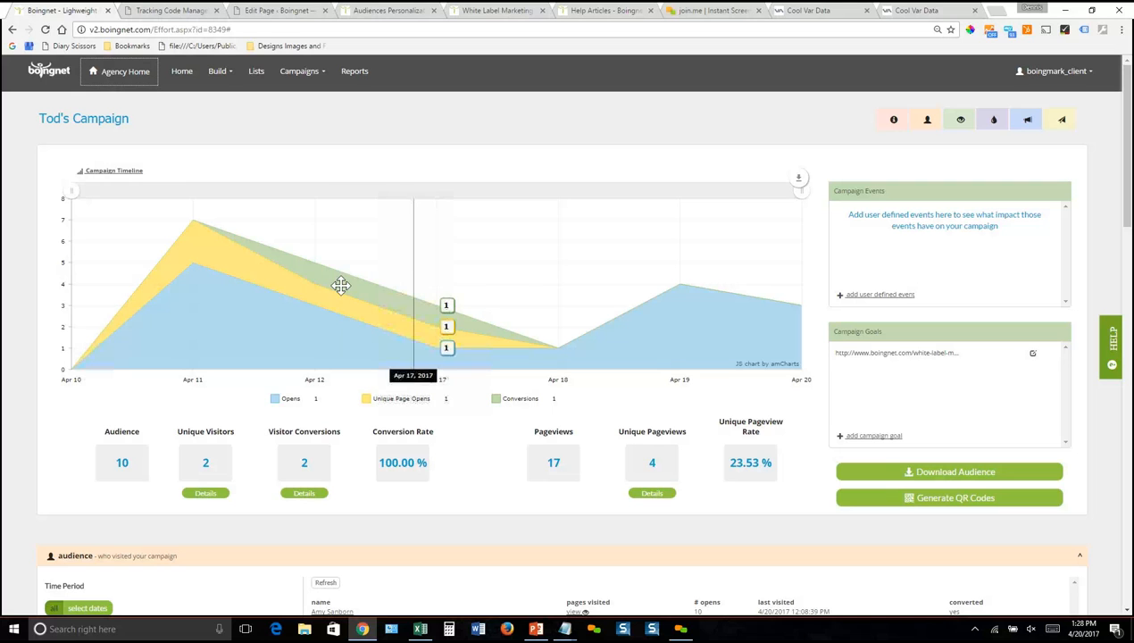
Step: In WordPress Tracking Code Manager PRO, open the Boingnet Personalization script for editing and review its code and included pages
click(191, 12)
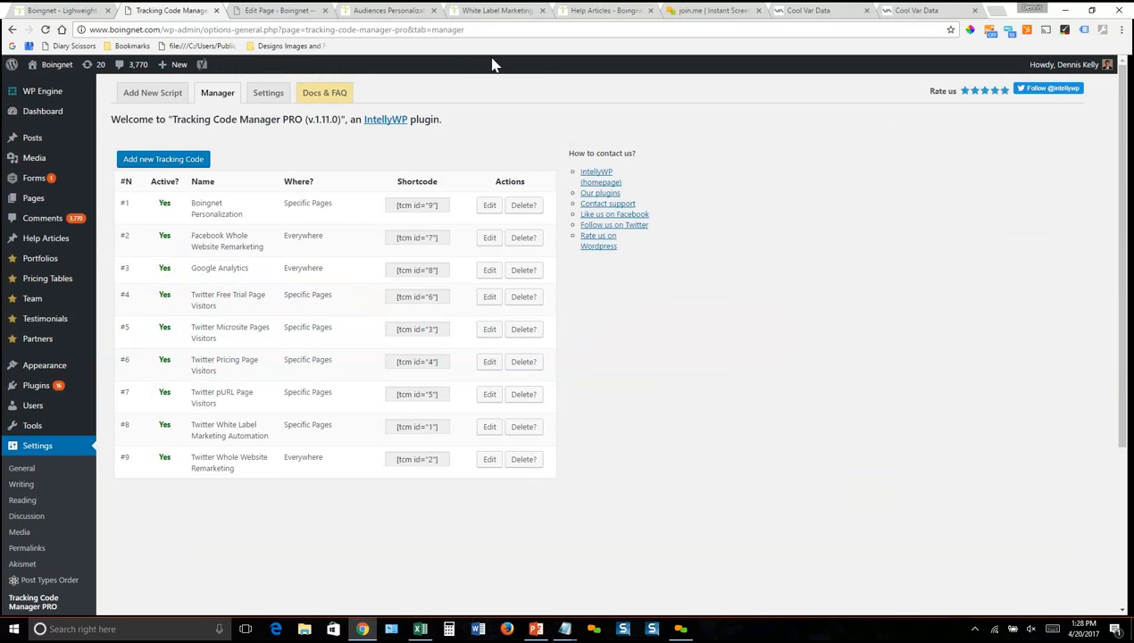
click(537, 58)
click(489, 207)
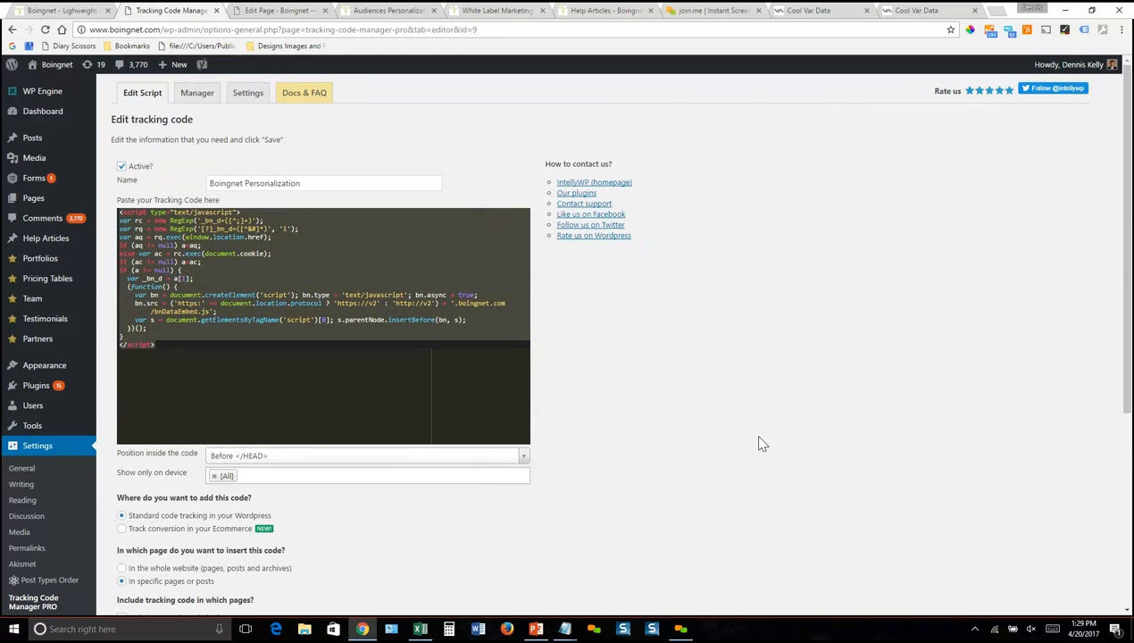
scroll(760, 444, down, 4)
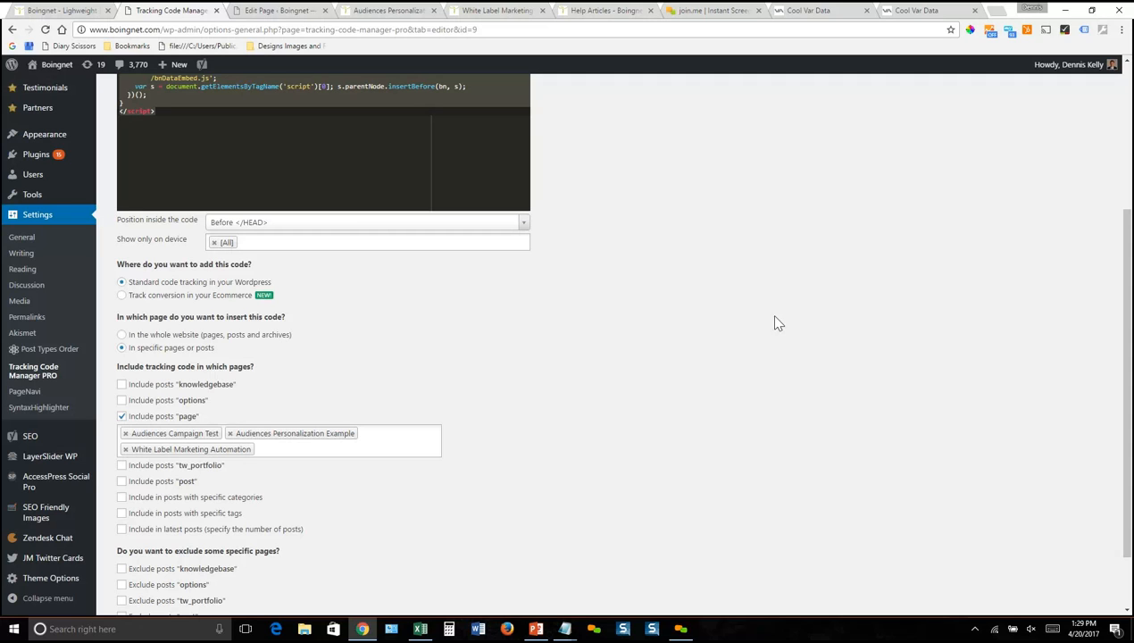
scroll(783, 320, up, 4)
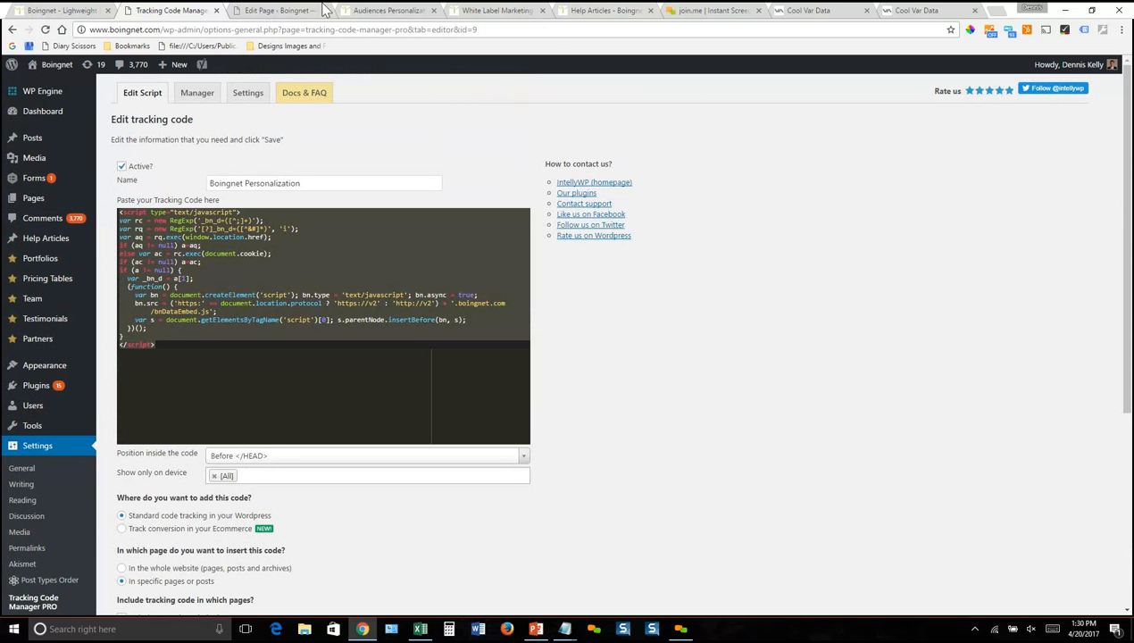
Step: On the Audiences Personalization Example page, delete the %FirstName% token from the main heading and reinsert it from Boingnet's variable data
click(273, 12)
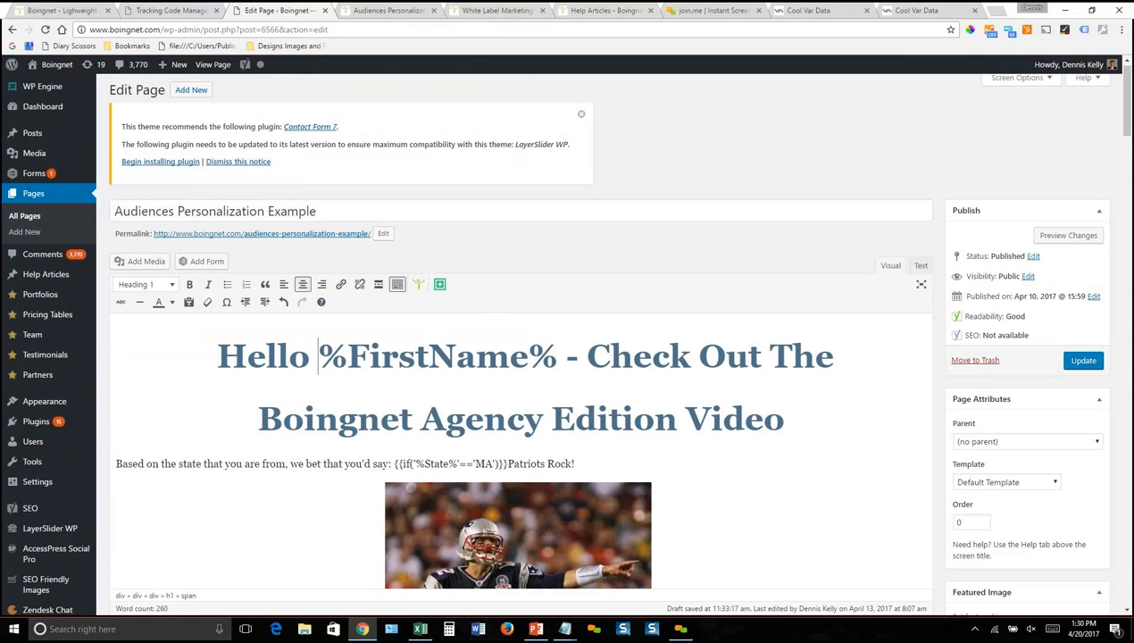
click(557, 356)
key(BackSpace)
key(BackSpace)
key(BackSpace)
key(BackSpace)
key(BackSpace)
key(BackSpace)
key(BackSpace)
key(BackSpace)
key(BackSpace)
key(BackSpace)
key(BackSpace)
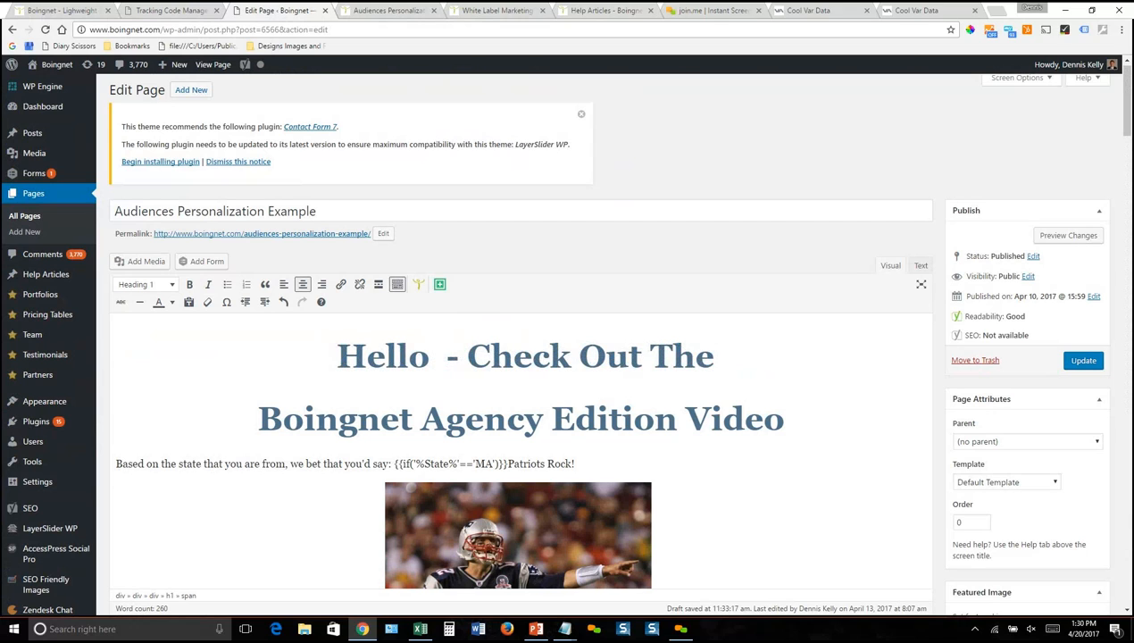
click(420, 286)
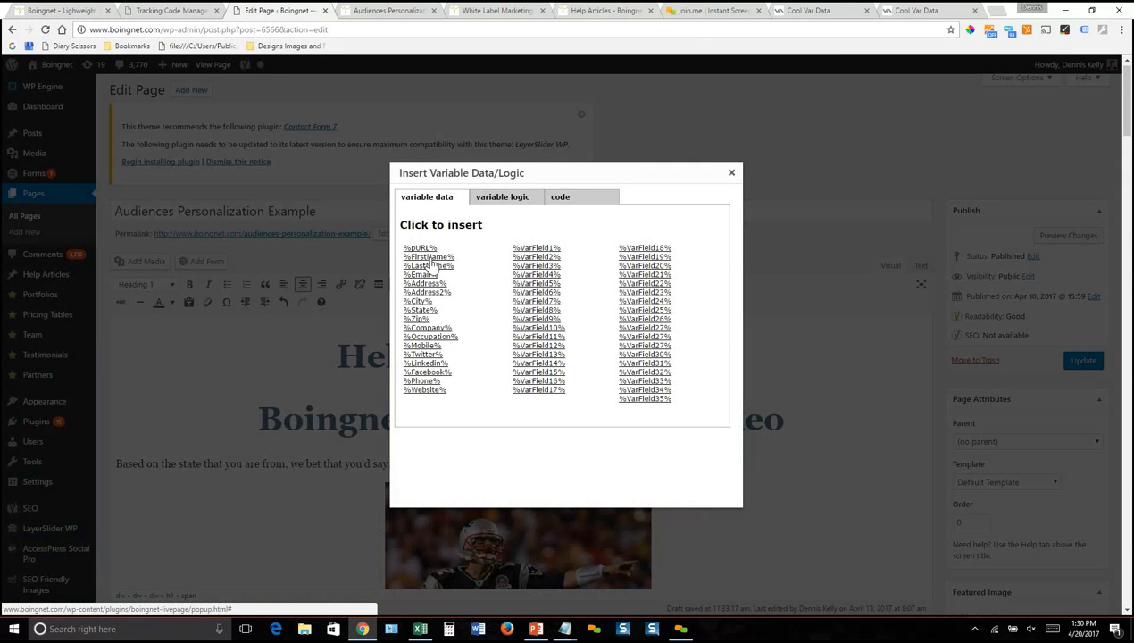
click(430, 257)
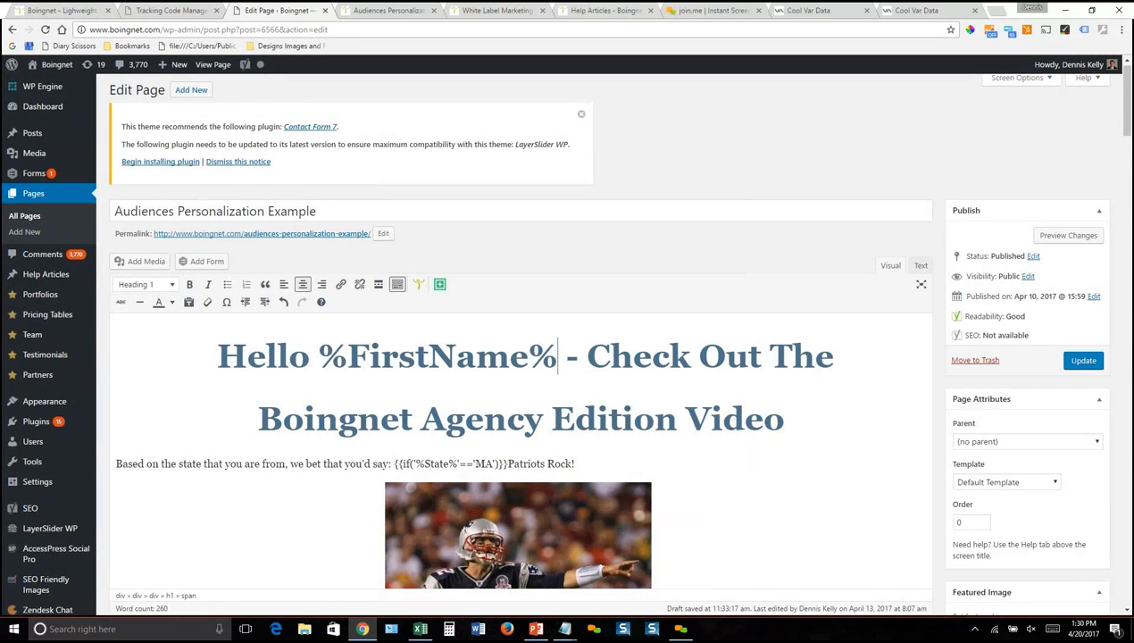
Step: Examine the page's conditional %State% content, from the if statement through the else text and images to the endif tag
scroll(571, 357, down, 2)
scroll(571, 357, down, 2)
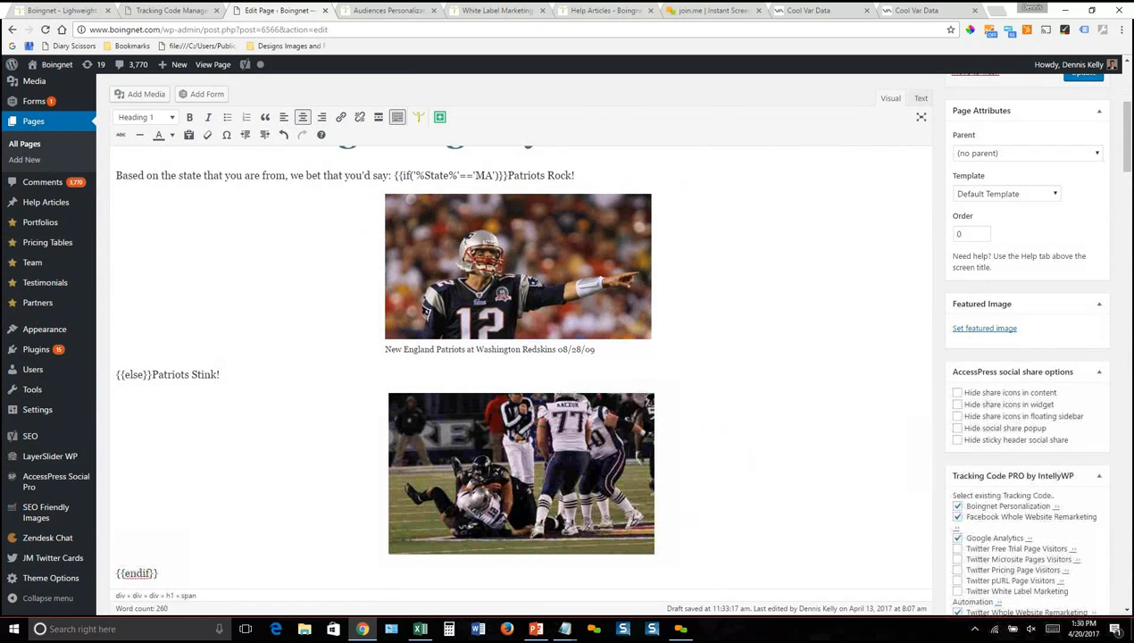
scroll(571, 357, up, 1)
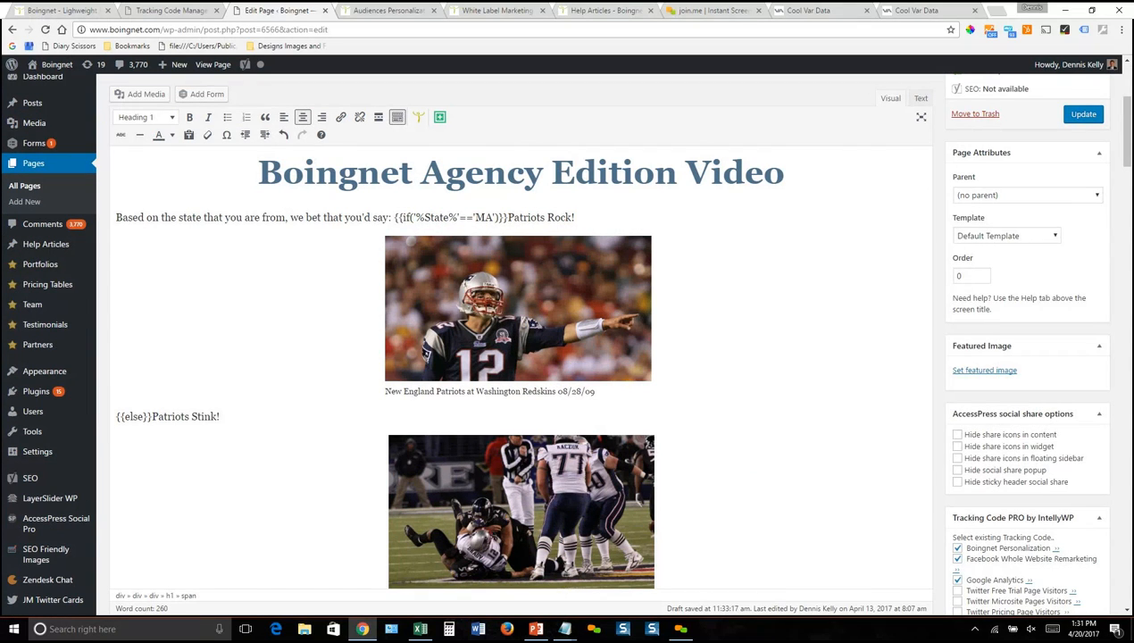
scroll(518, 357, down, 3)
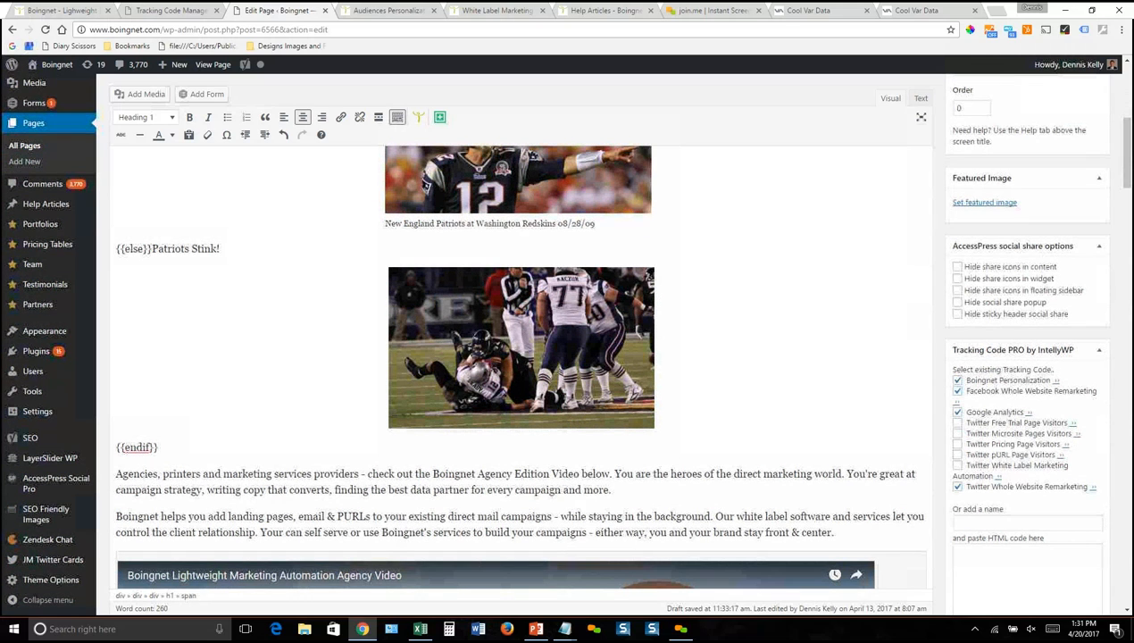
Step: Open Boingnet's Insert Variable Data/Logic dialog from the page editor, view the variable logic builder, and close it
scroll(520, 348, up, 4)
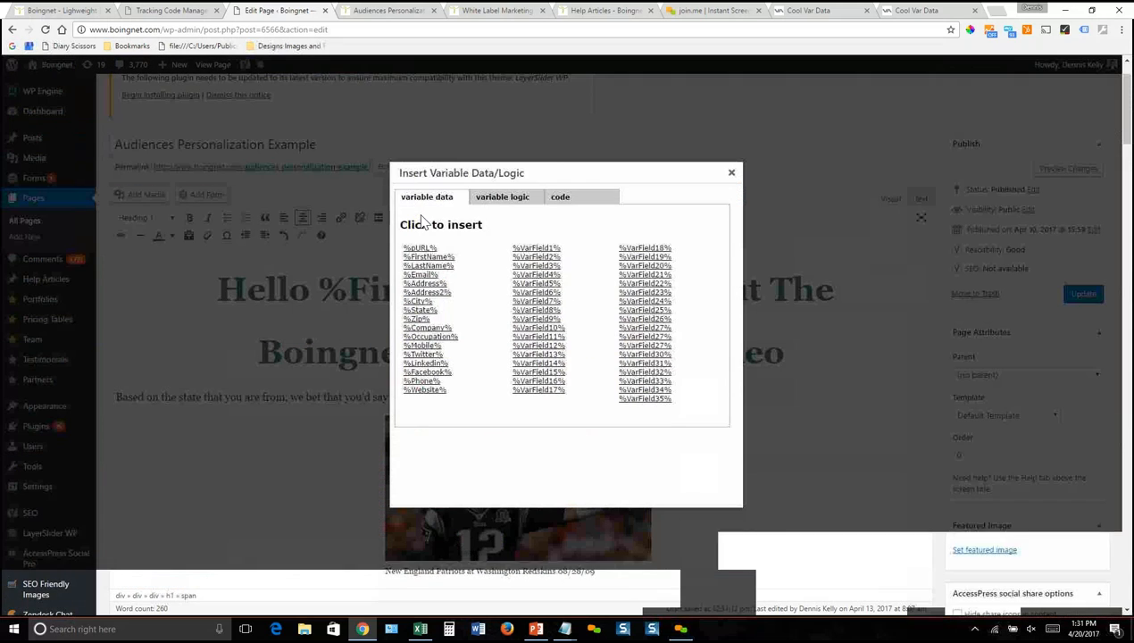
click(418, 218)
click(502, 197)
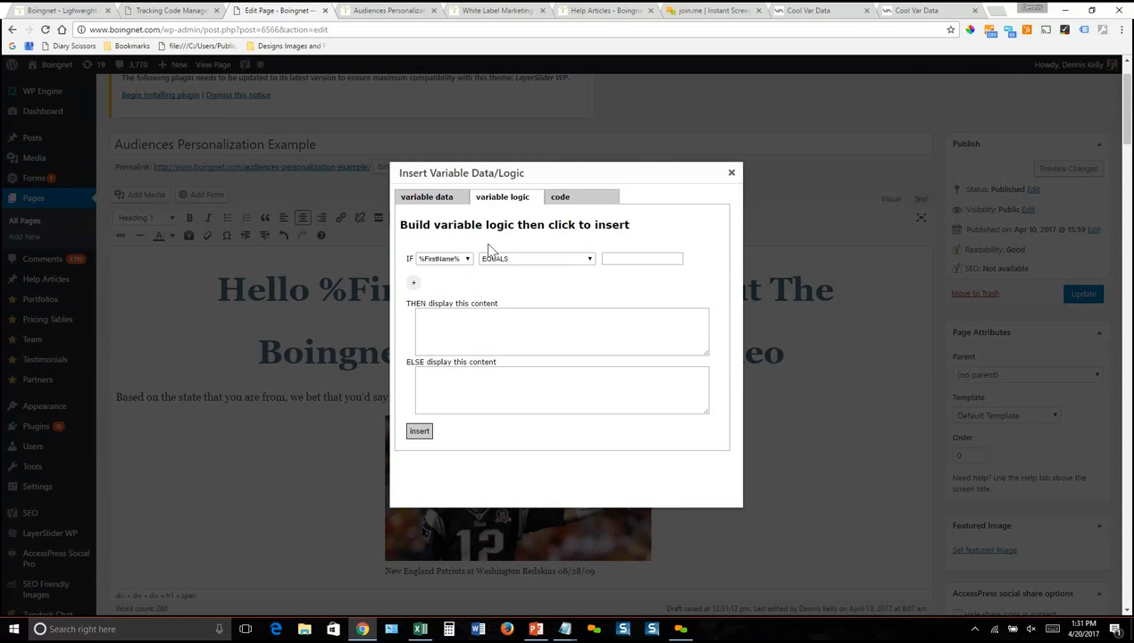
click(731, 173)
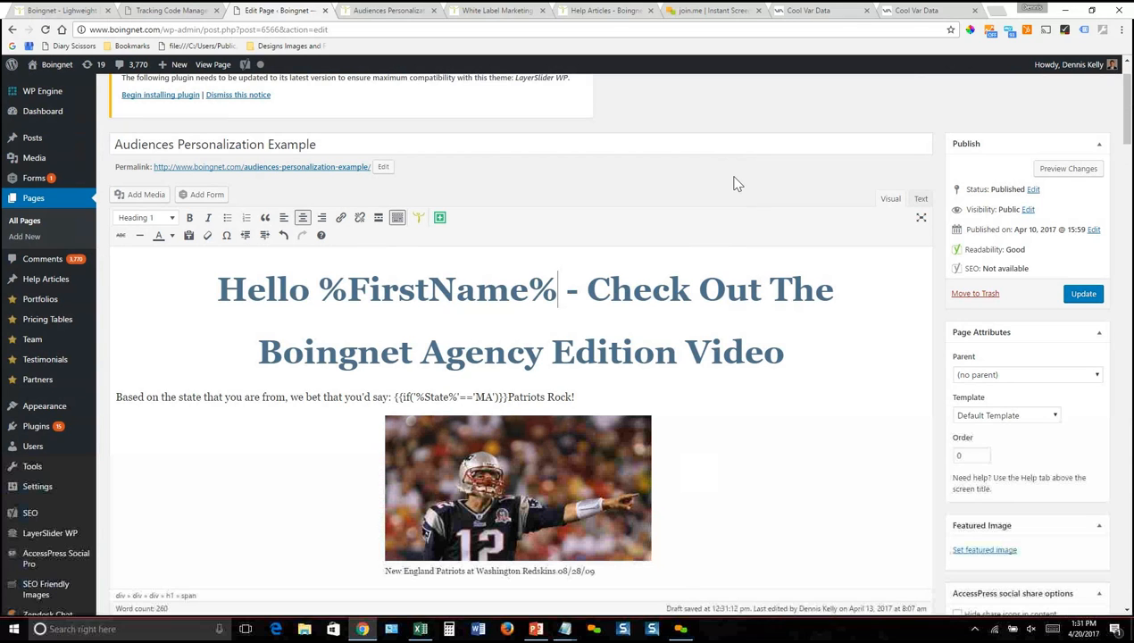
Step: Open the image details of the Patriots Rock photo, close them without changes, and deselect the photo
scroll(571, 295, down, 4)
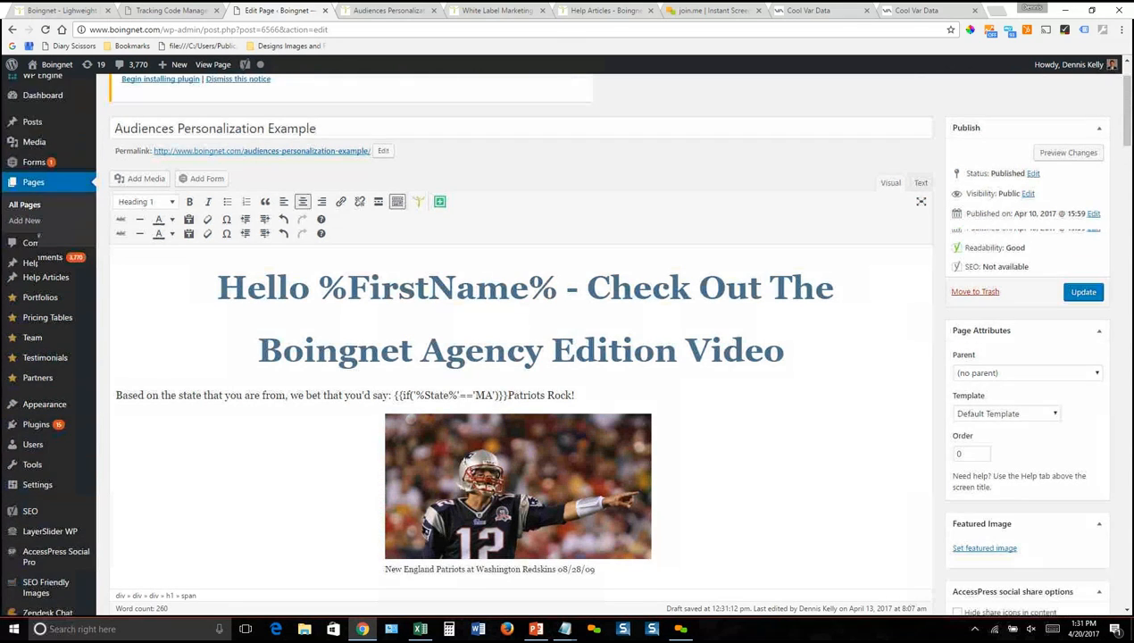
click(542, 266)
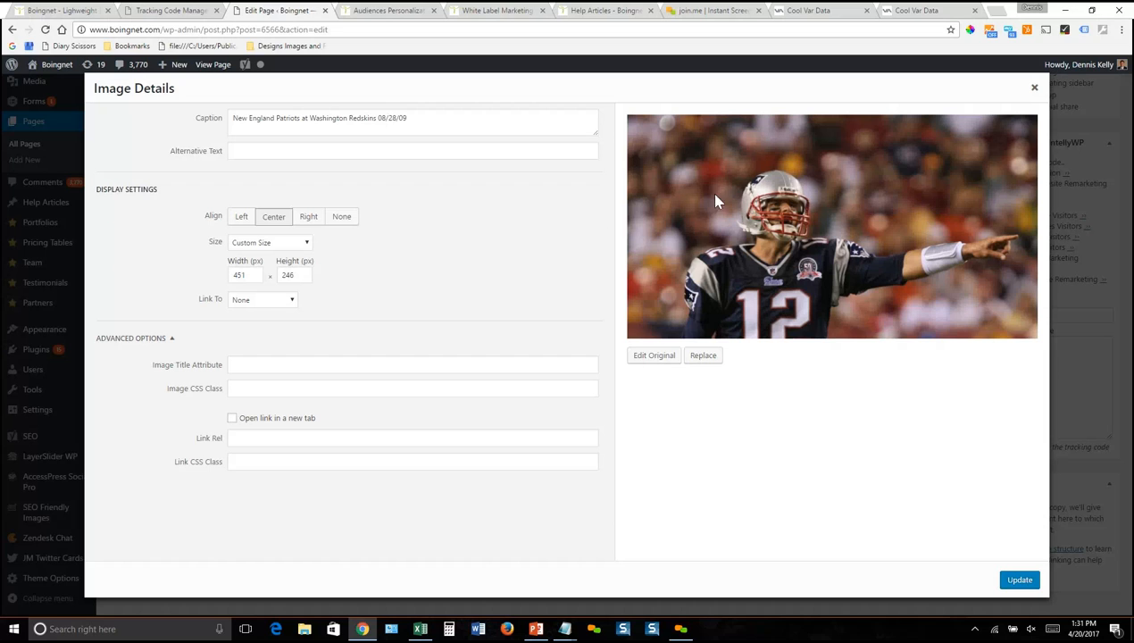
click(1033, 87)
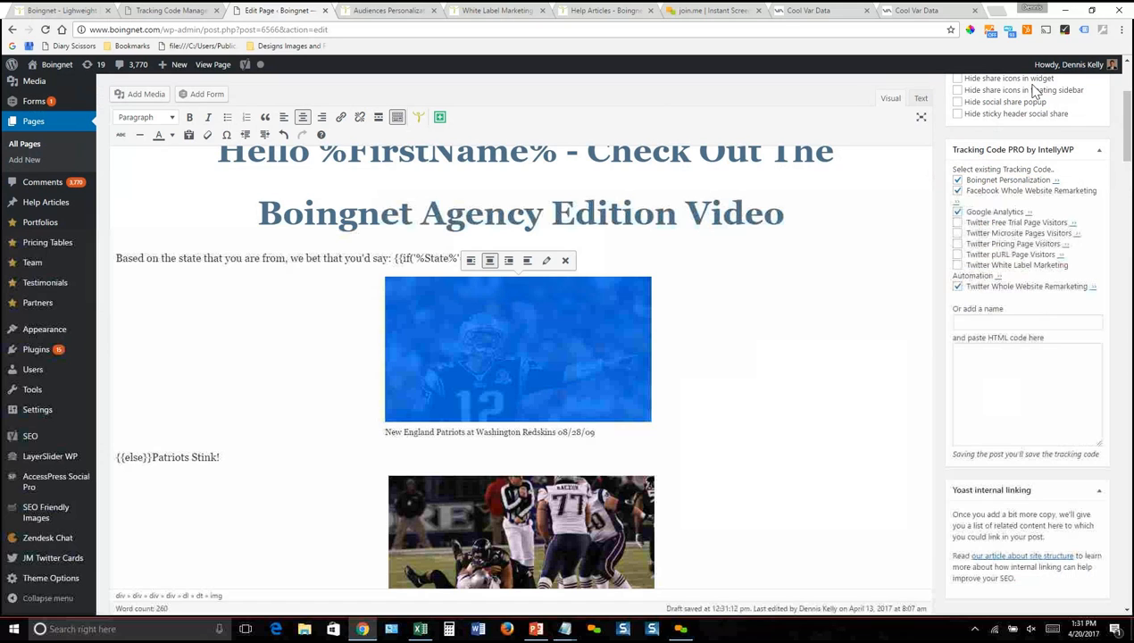
click(714, 348)
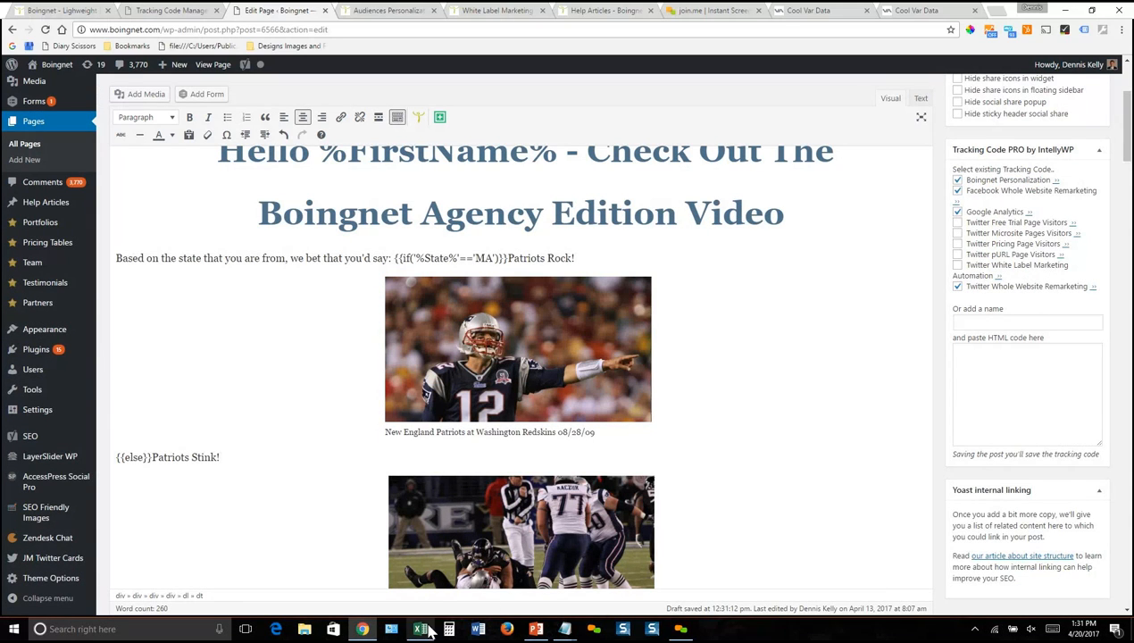
Step: Switch to the PURLs Notepad file containing the two personalized URLs and copy the first one
mouse_move(428, 630)
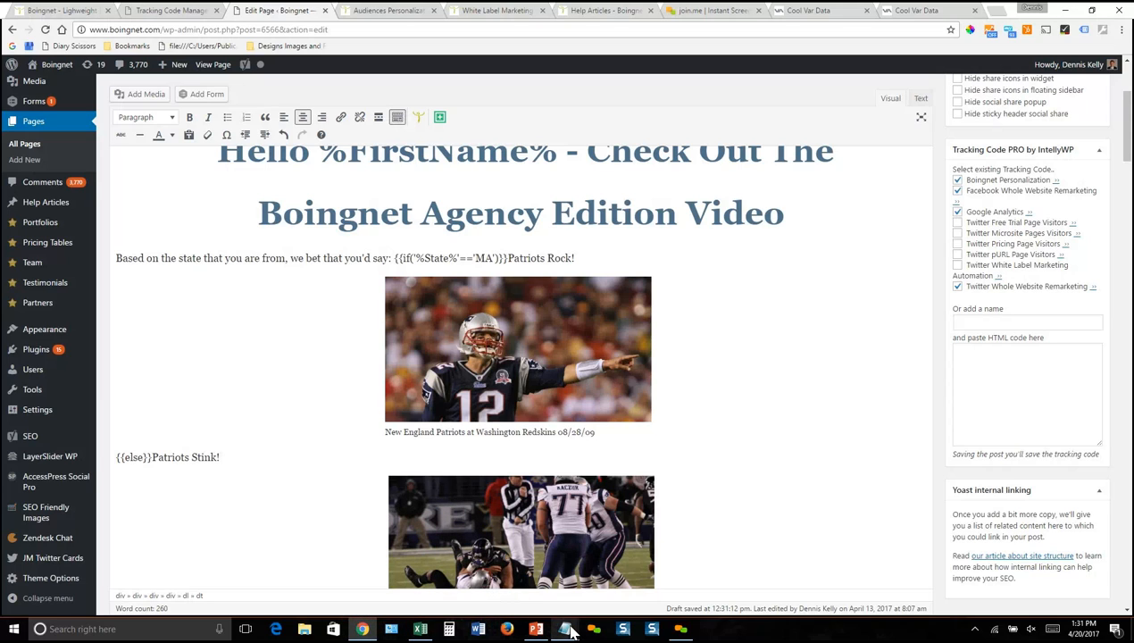
mouse_move(571, 630)
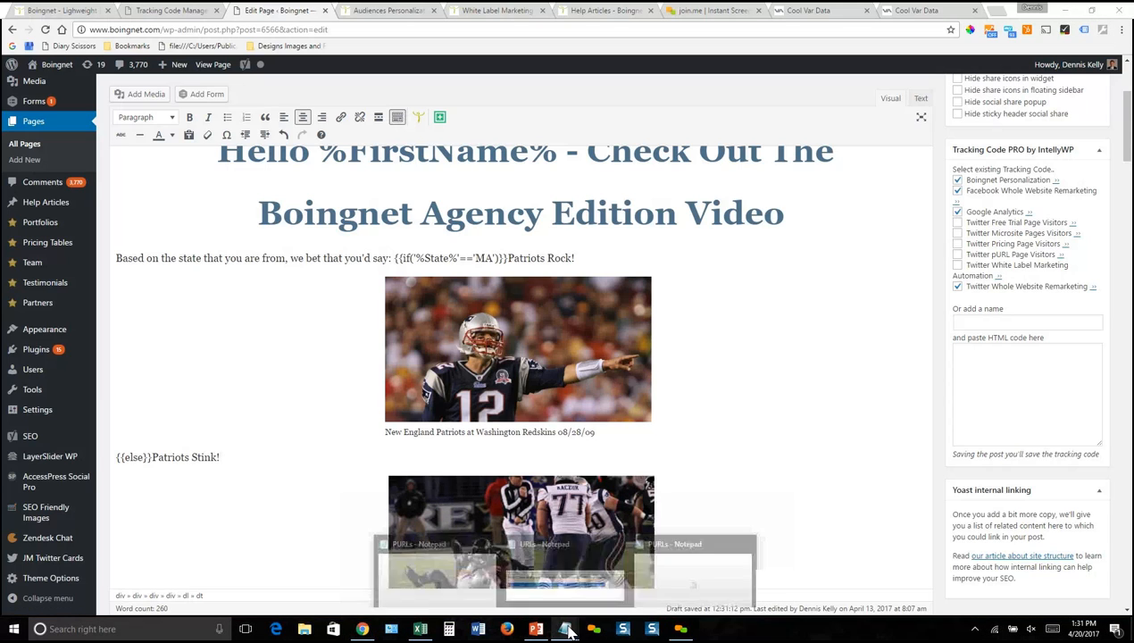
click(678, 555)
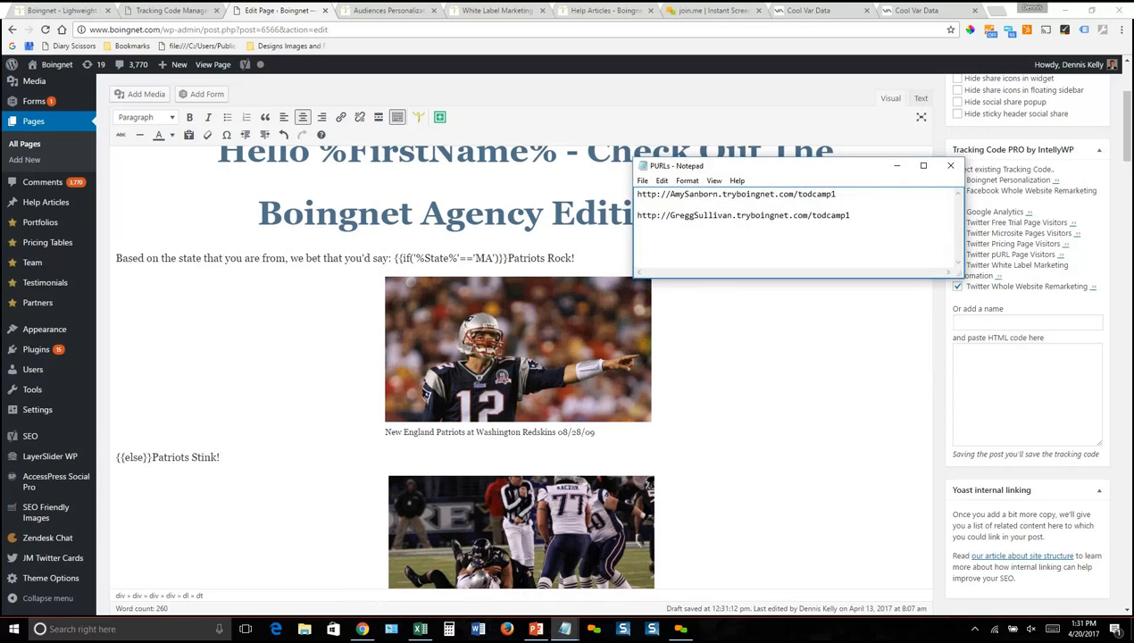
drag(836, 193, 637, 194)
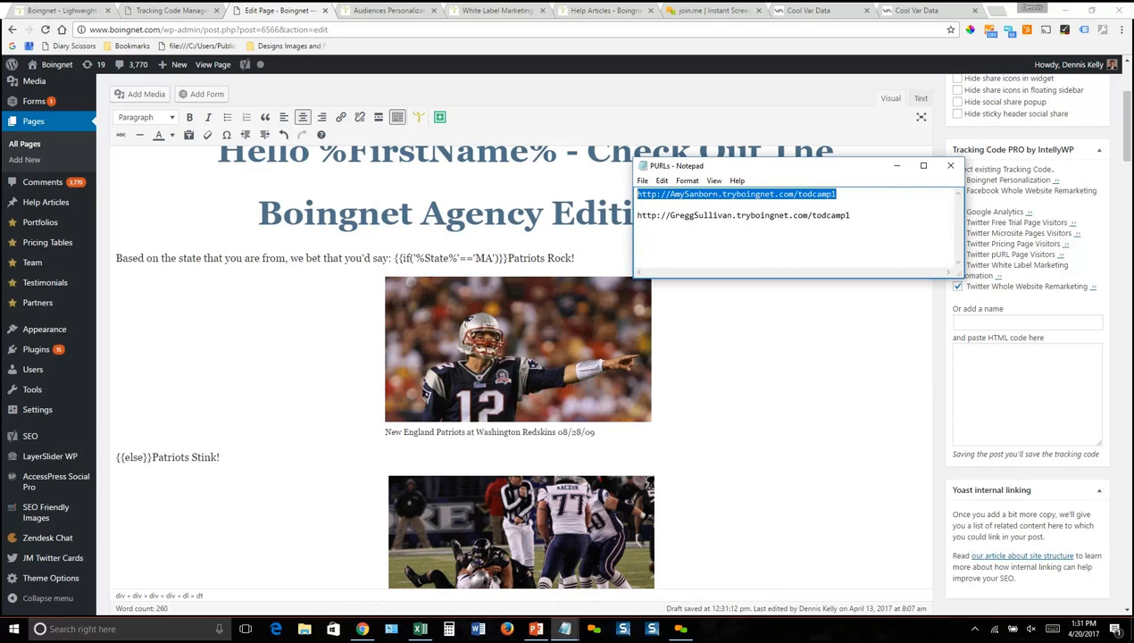
right_click(649, 195)
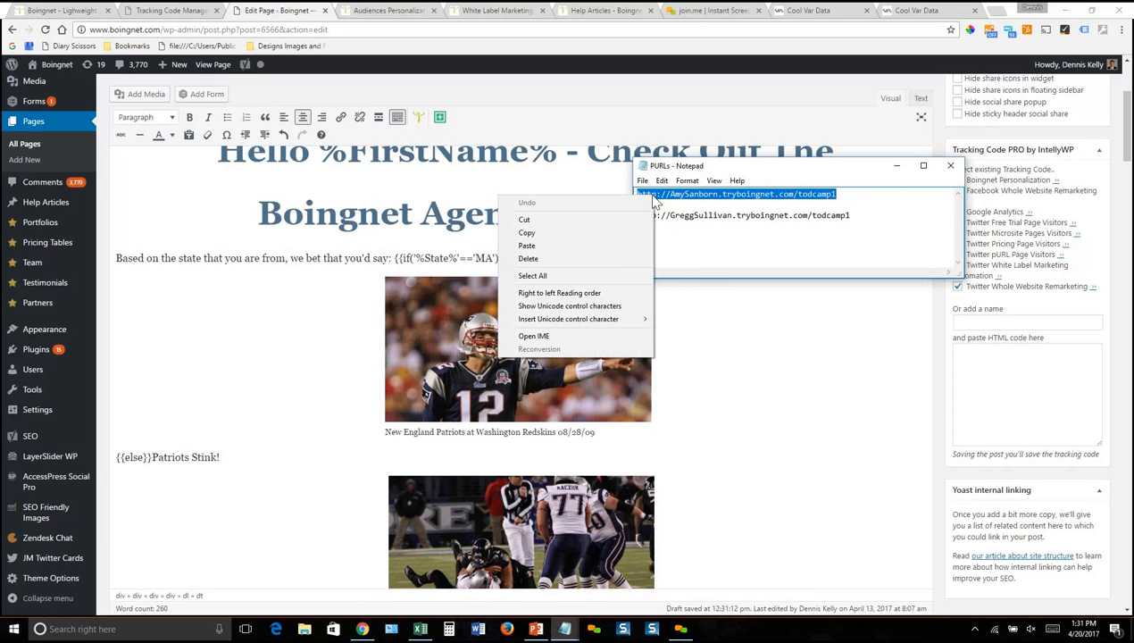
click(613, 233)
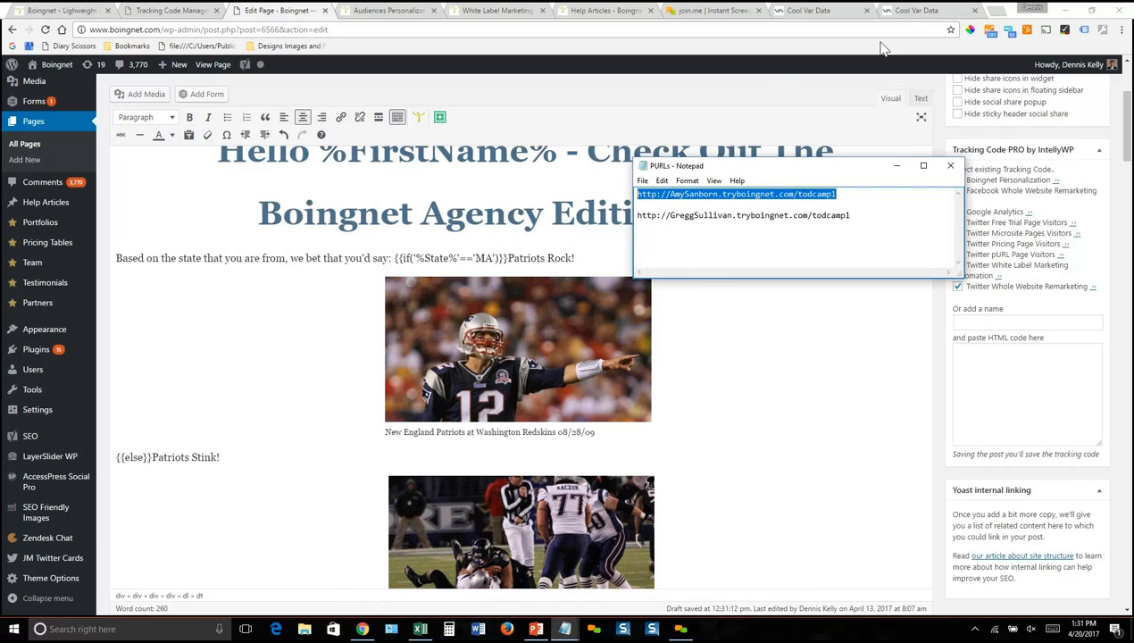
Step: Load the copied first PURL in a new Chrome tab and review the personalized heading and state-based image
click(998, 12)
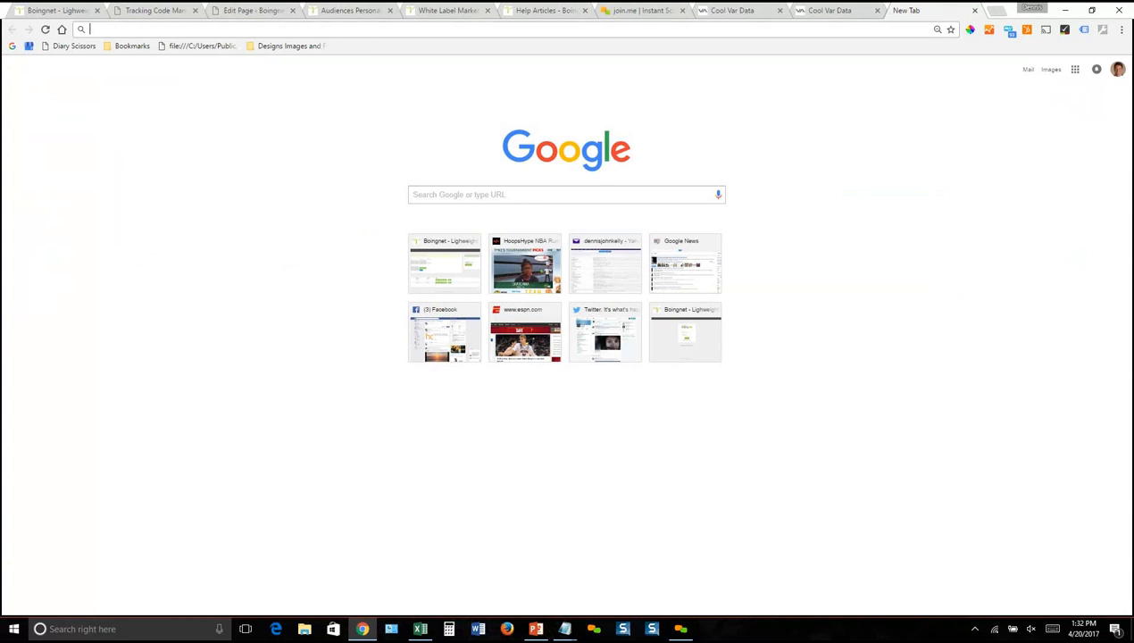
right_click(541, 29)
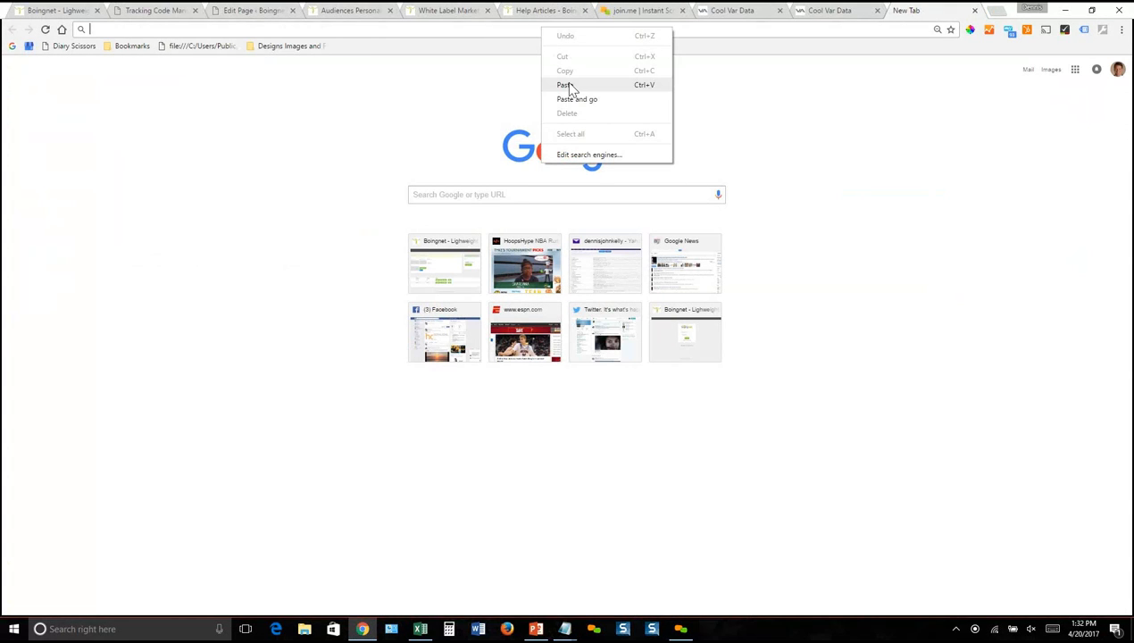
click(567, 85)
key(Return)
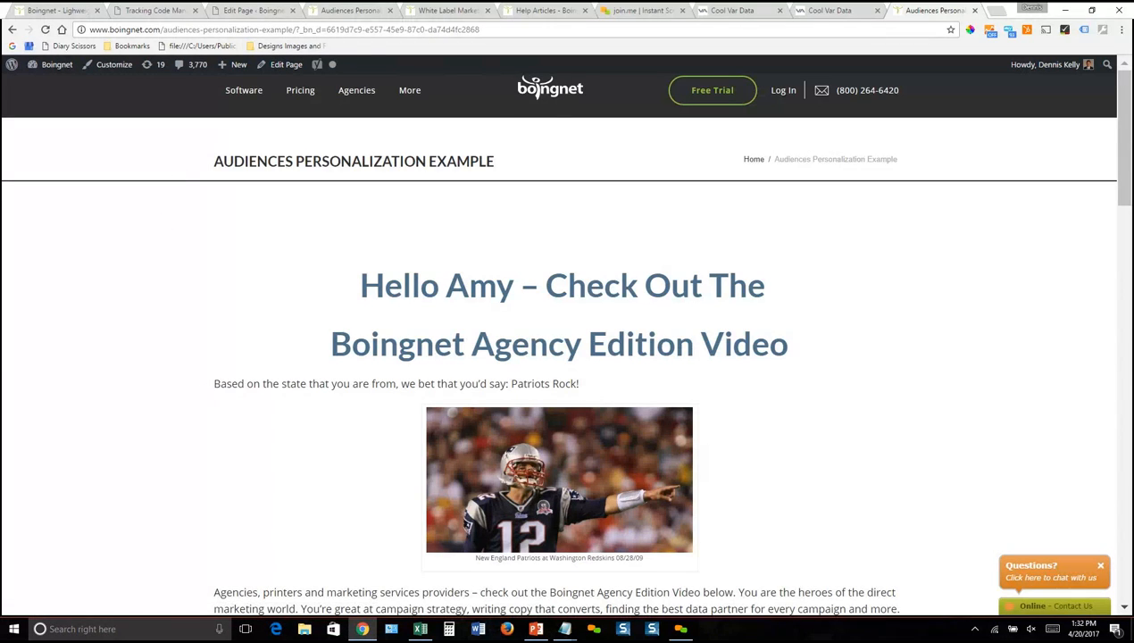
scroll(362, 473, down, 2)
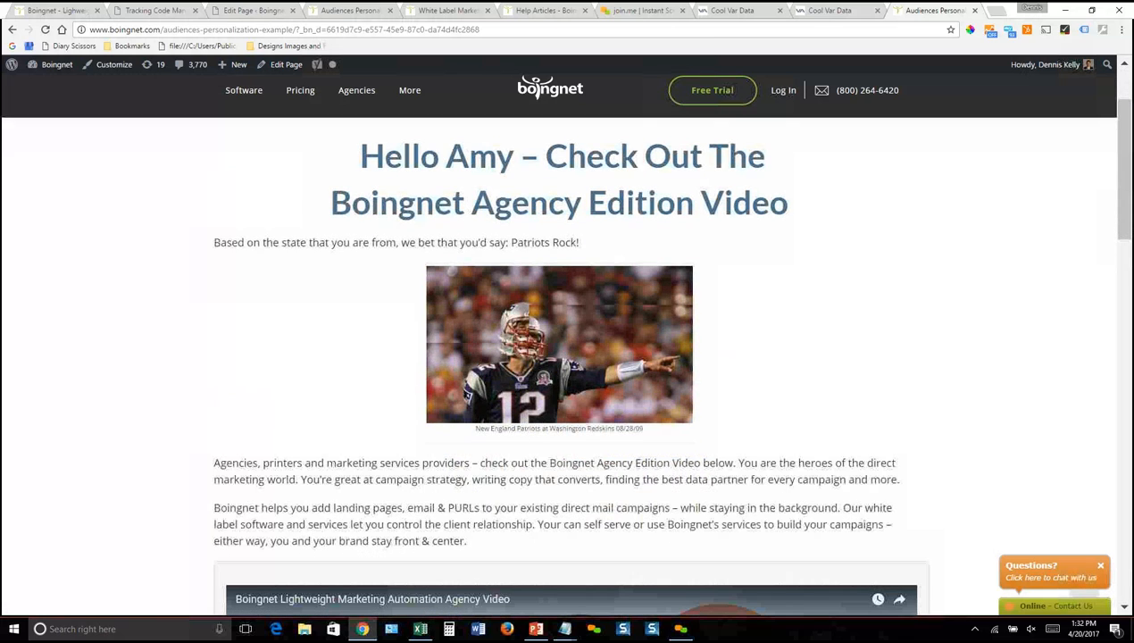
scroll(563, 401, up, 2)
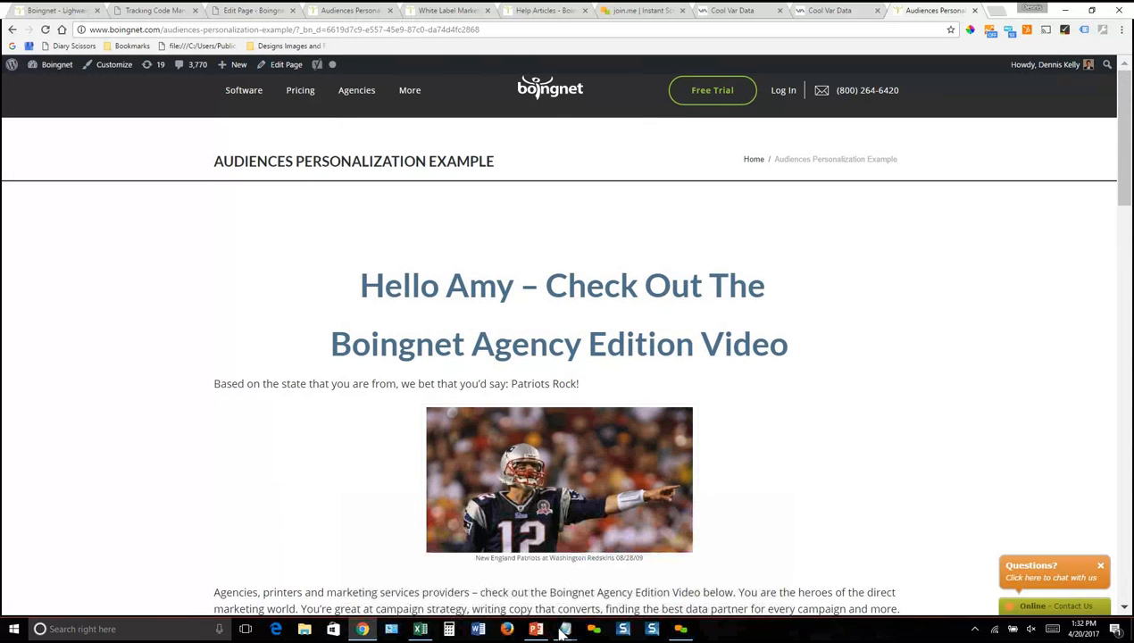
Step: Return to the PURLs Notepad file and copy the second personalized URL
mouse_move(564, 629)
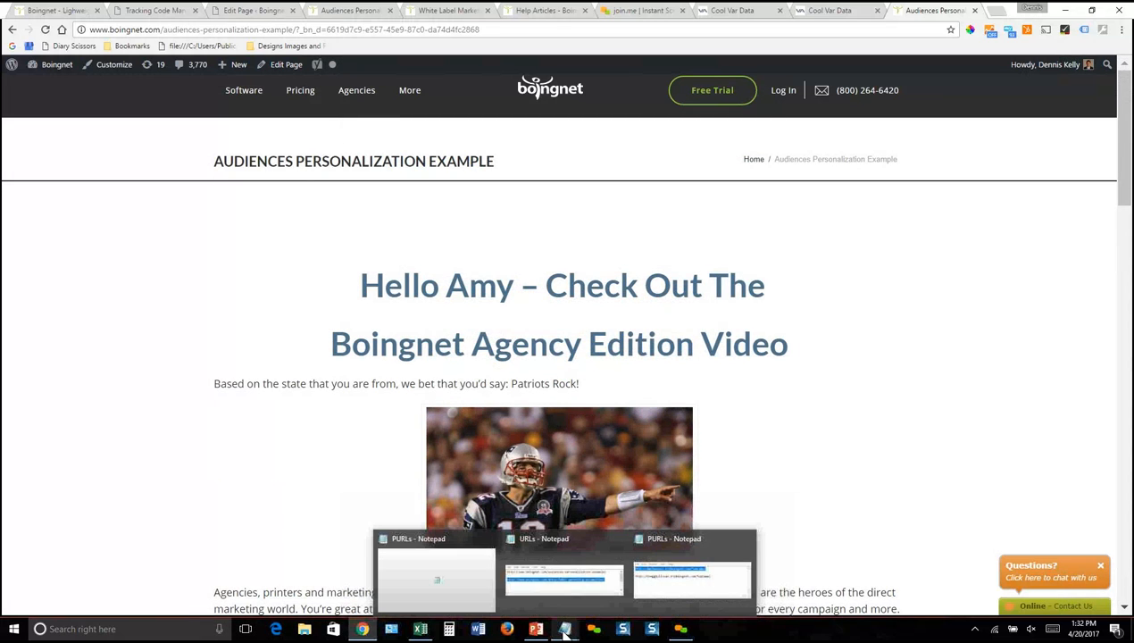
click(674, 574)
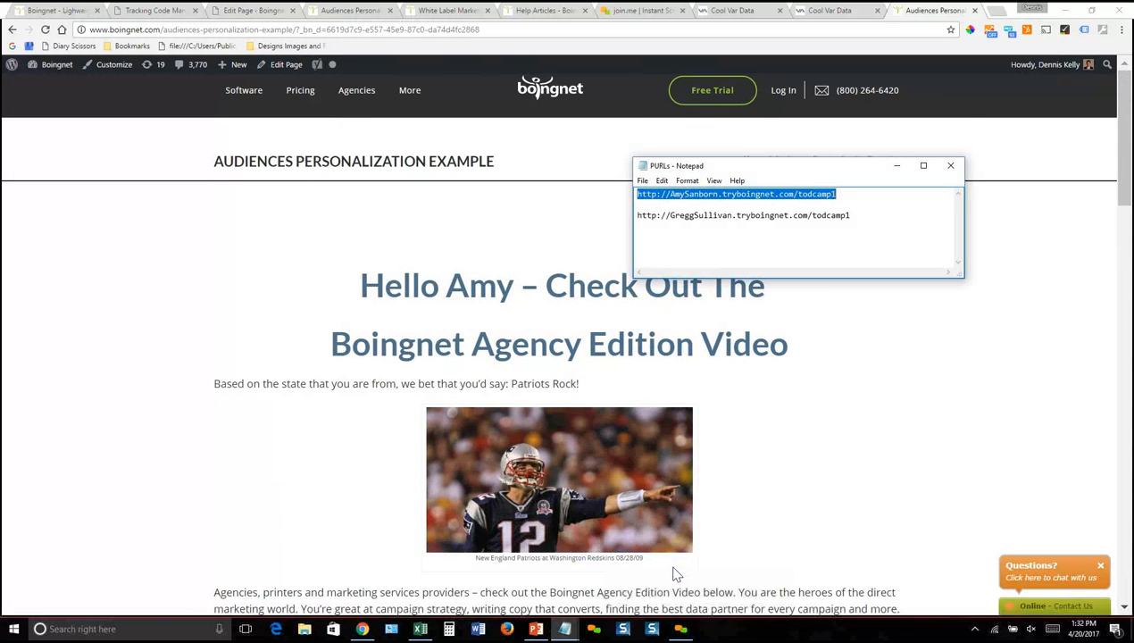
drag(850, 215, 638, 215)
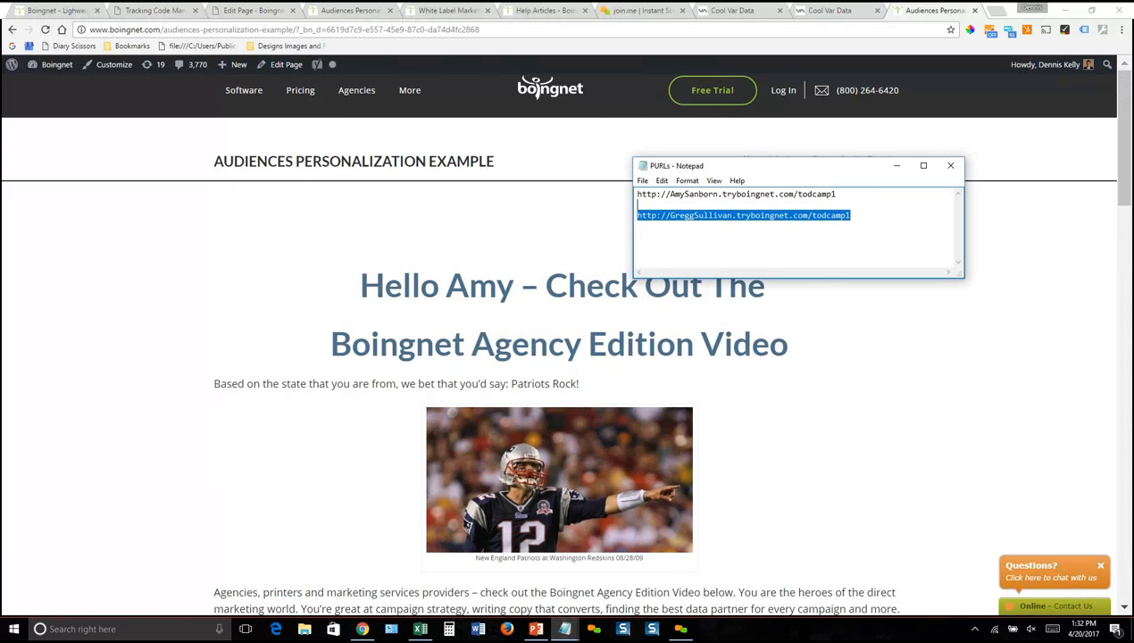
right_click(650, 217)
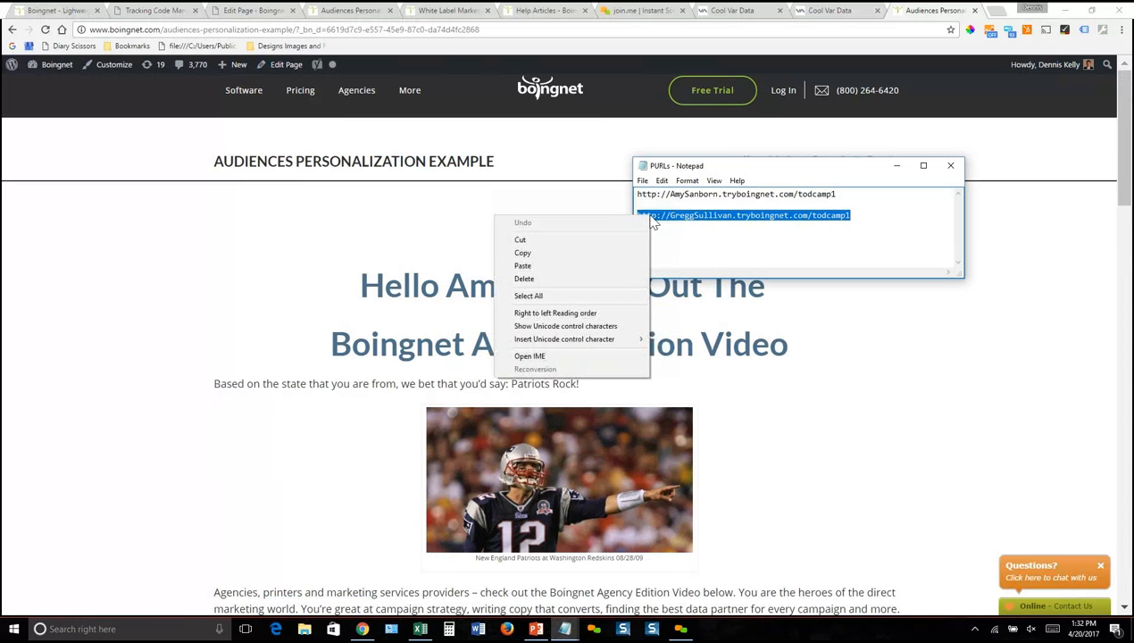
click(624, 251)
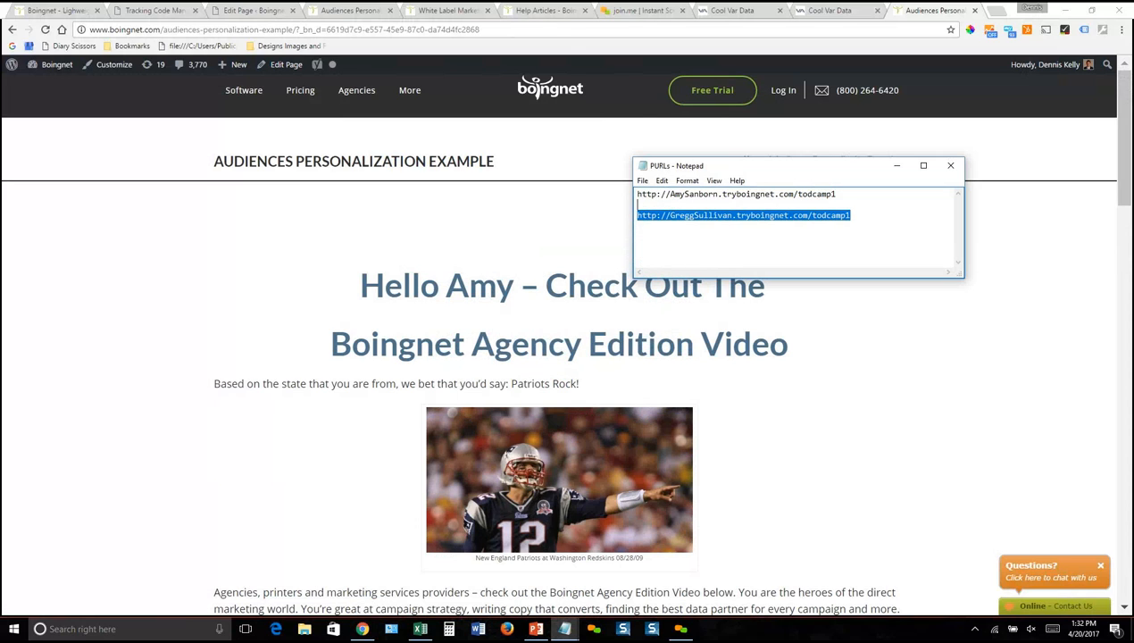
Step: Load the copied second PURL in the same Chrome tab to compare its personalized content
click(446, 29)
right_click(516, 30)
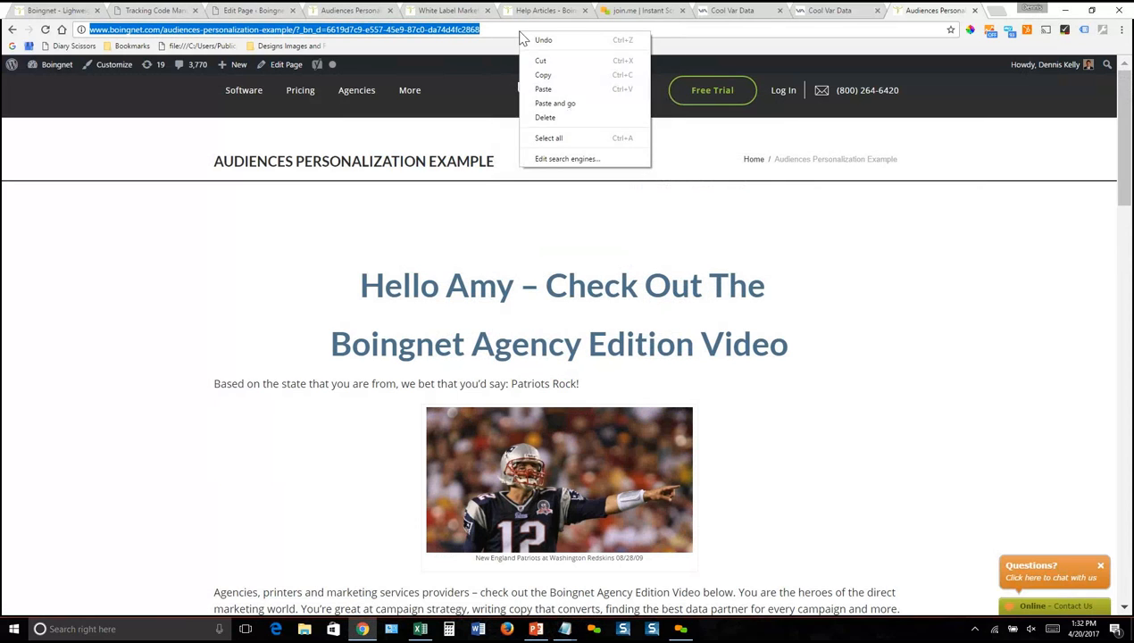
click(549, 97)
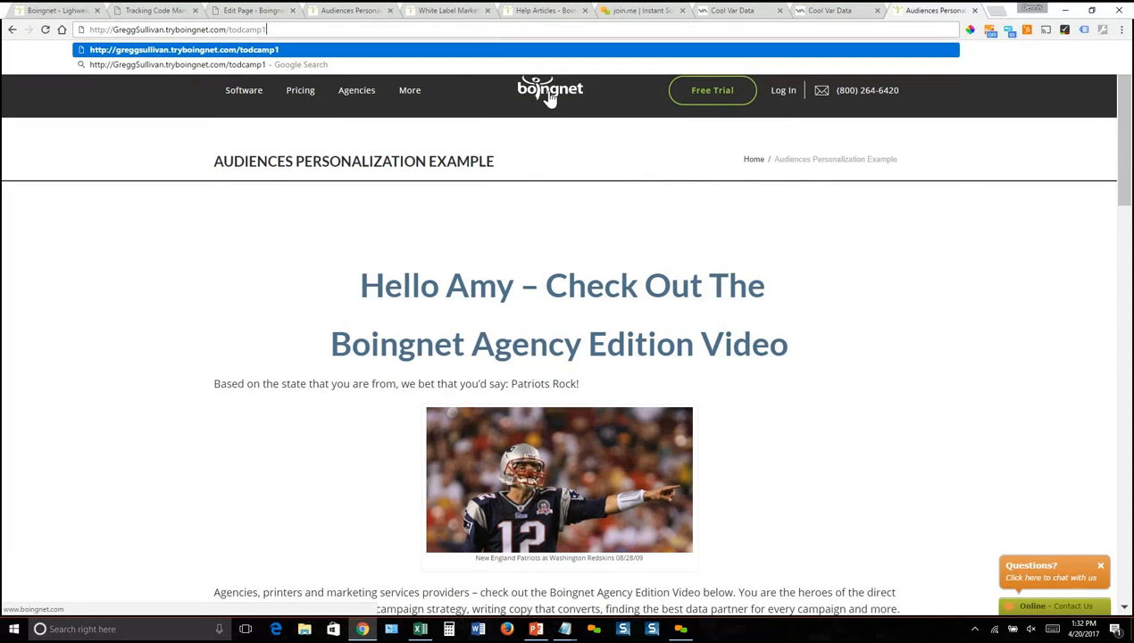
key(Return)
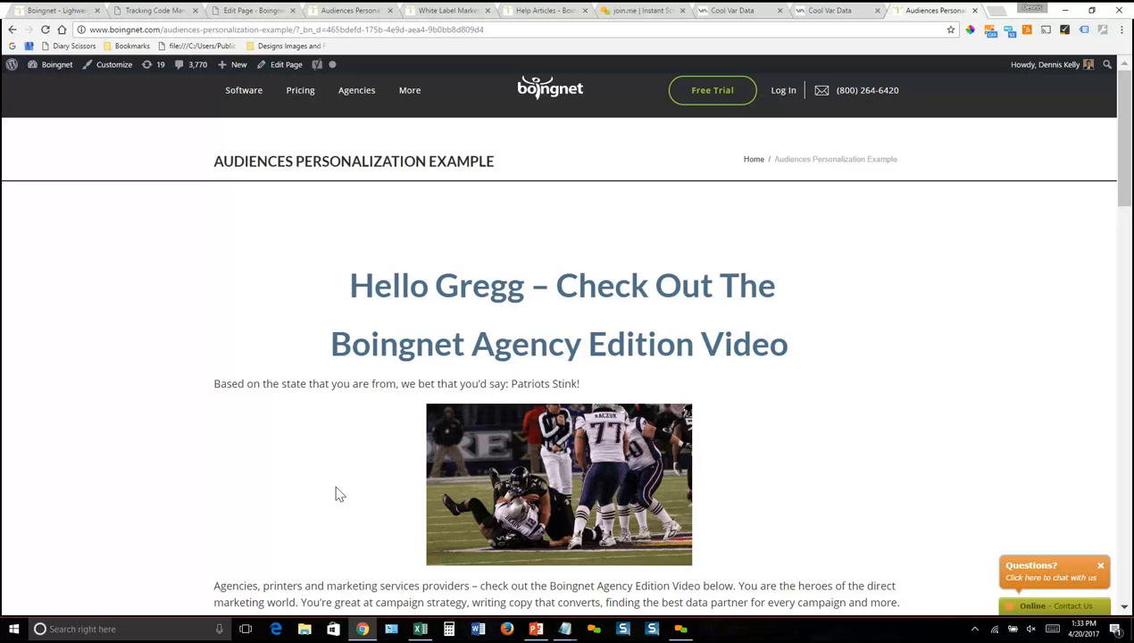
Step: Switch to PowerPoint, present from the Audiences Campaign Demo slide through the full Summary & Resources slide, and end the slide show
click(536, 629)
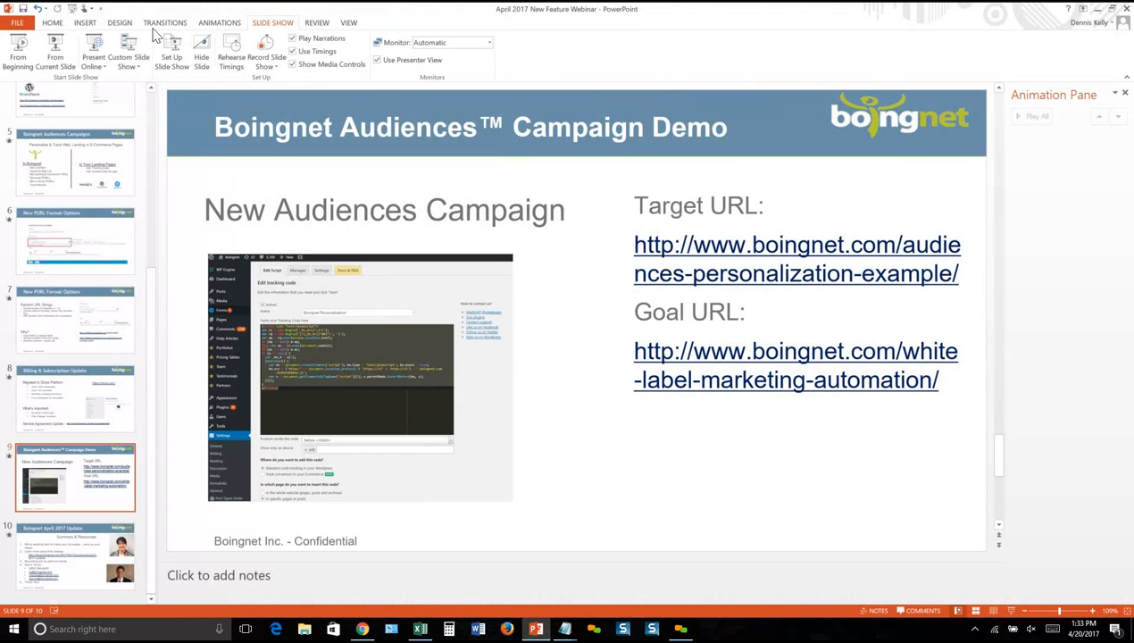
click(56, 70)
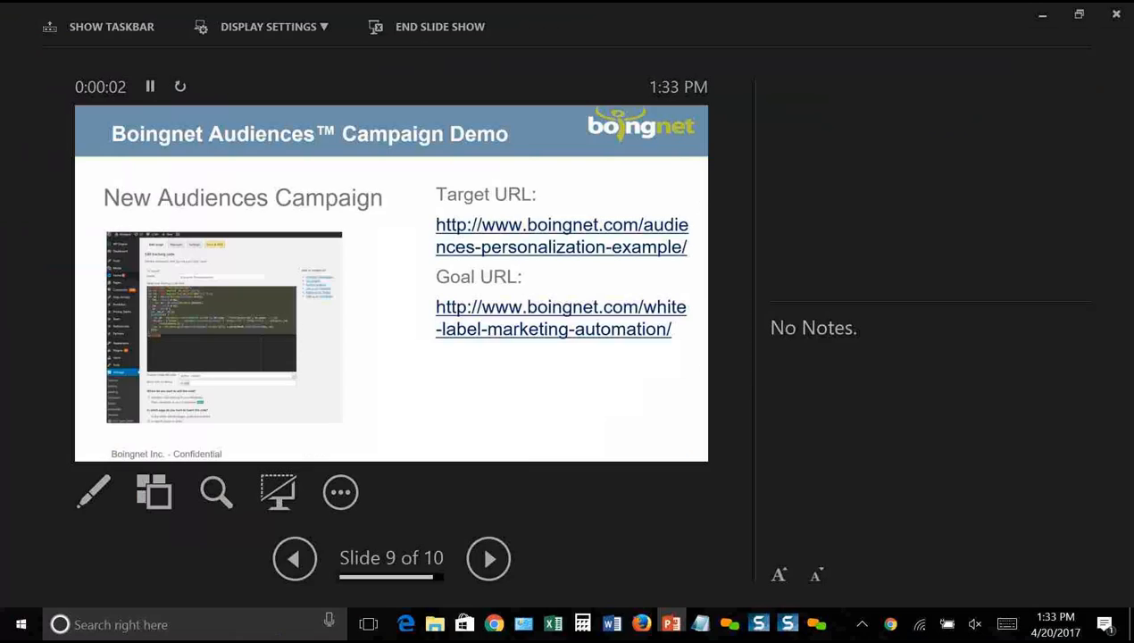
key(Right)
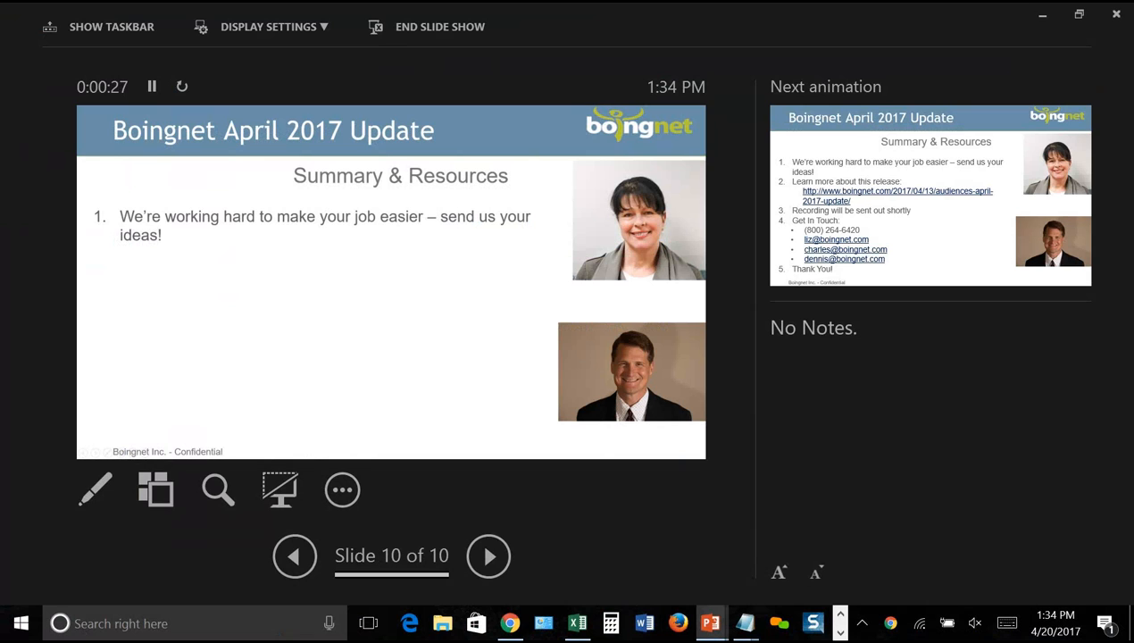
key(Right)
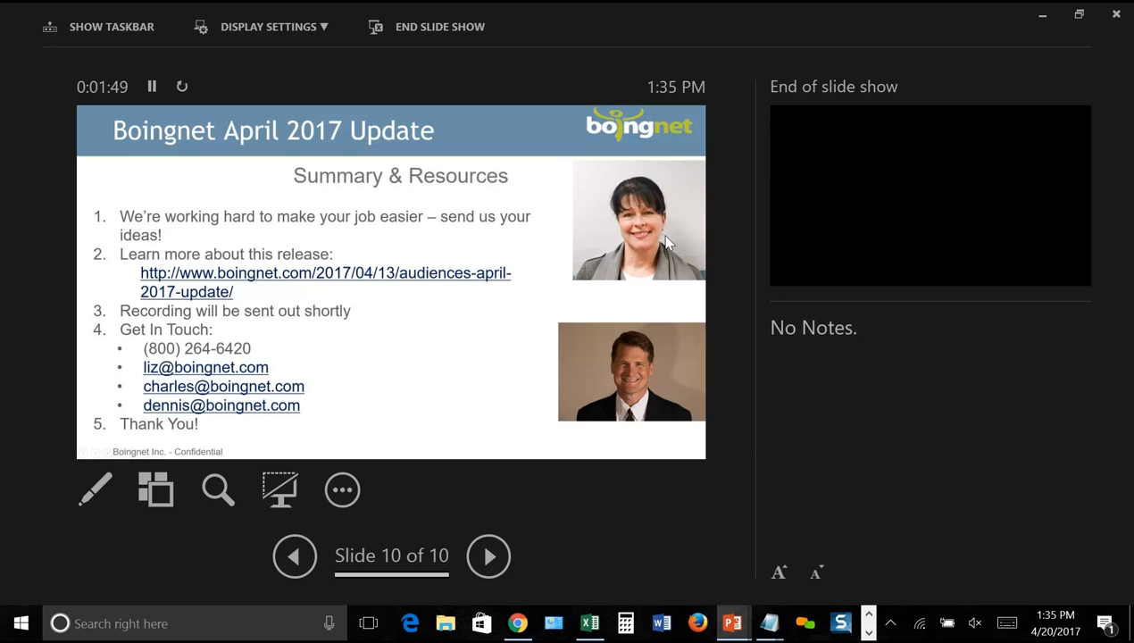
key(Escape)
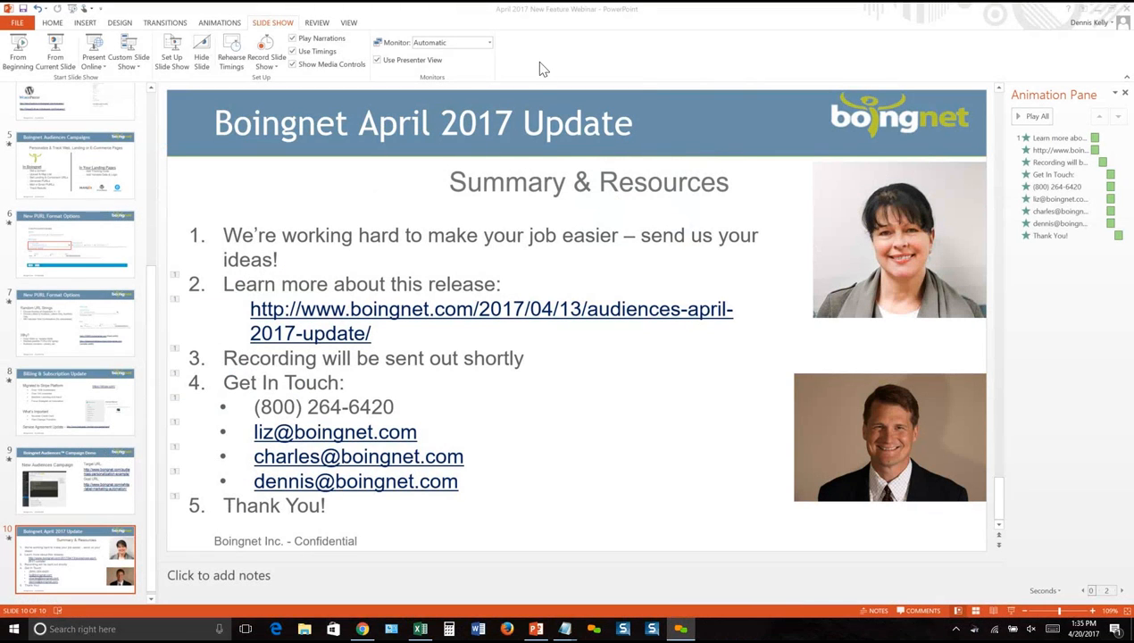